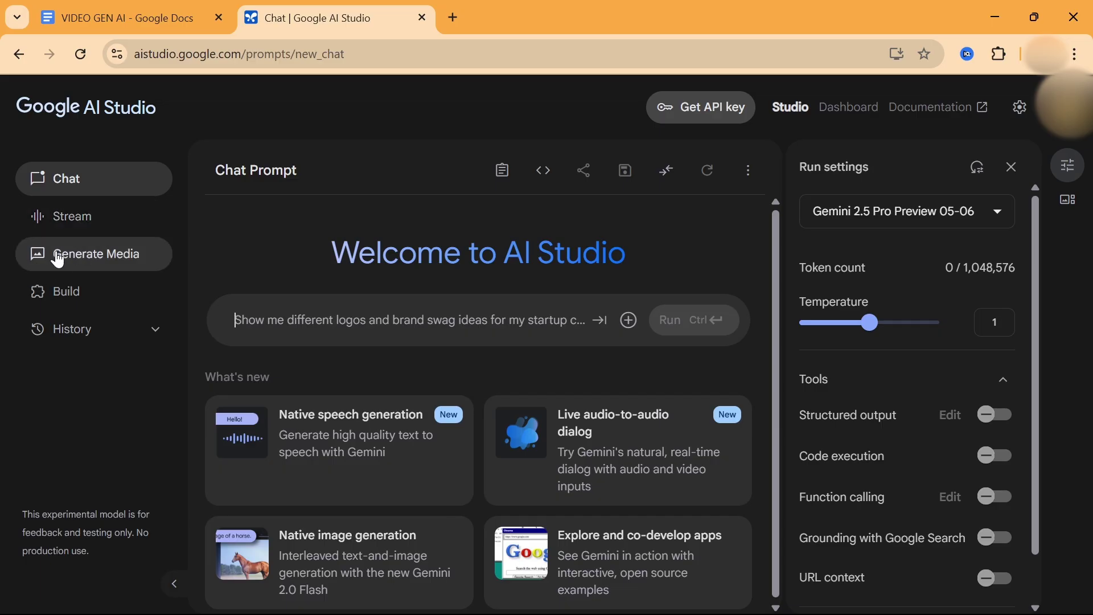
# Open the Veo video generator from the generative media models.
pyautogui.click(59, 259)
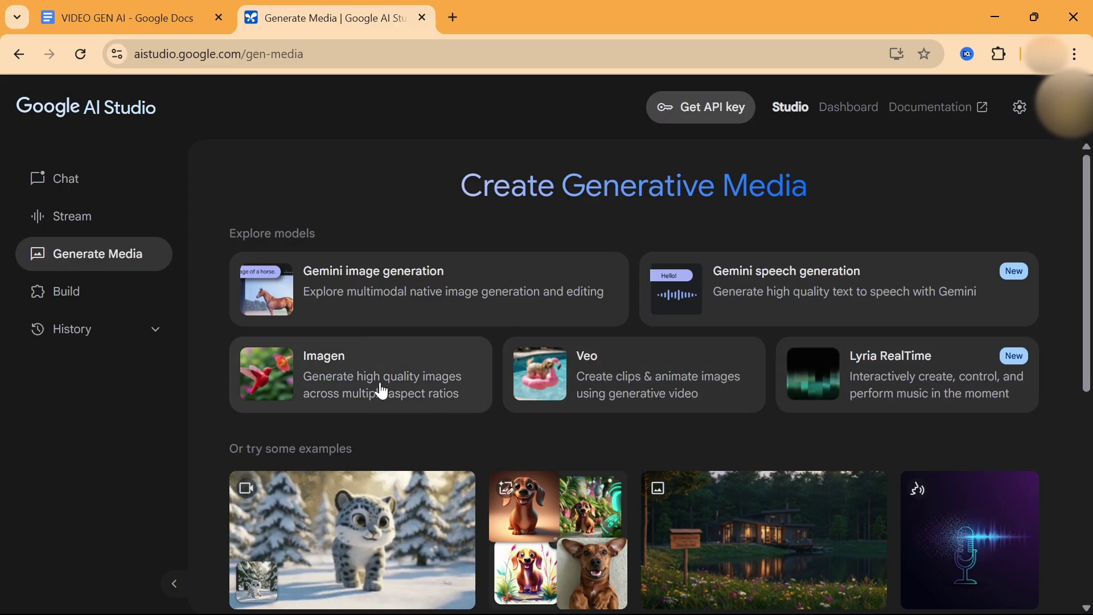
pyautogui.click(595, 383)
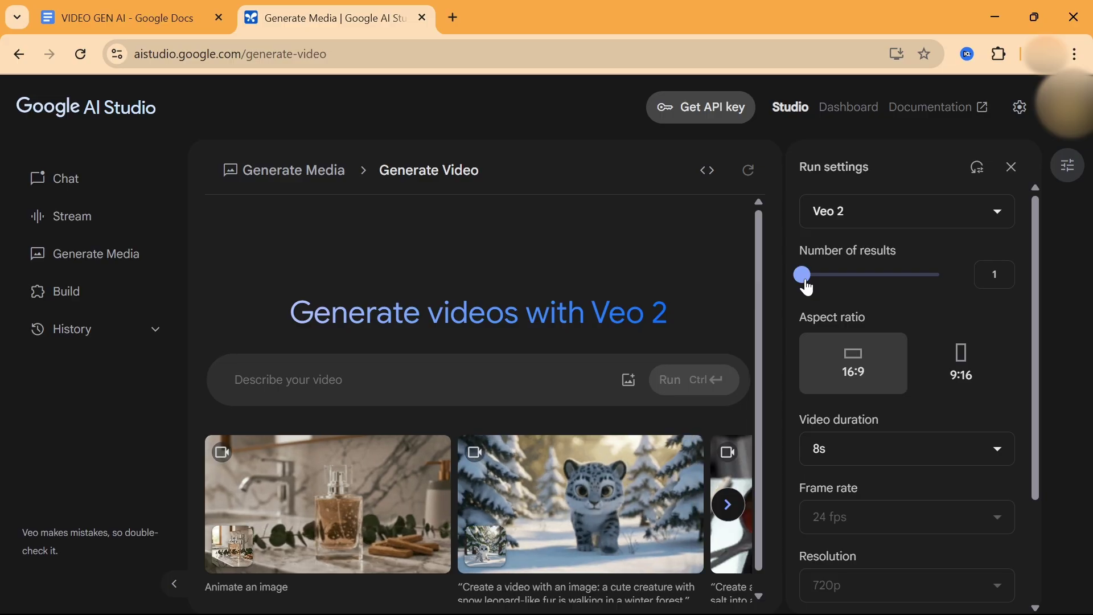
# Try 2 results, set the number of results back to 1, and choose a video duration of 8s.
pyautogui.moveTo(807, 285); pyautogui.dragTo(903, 287)
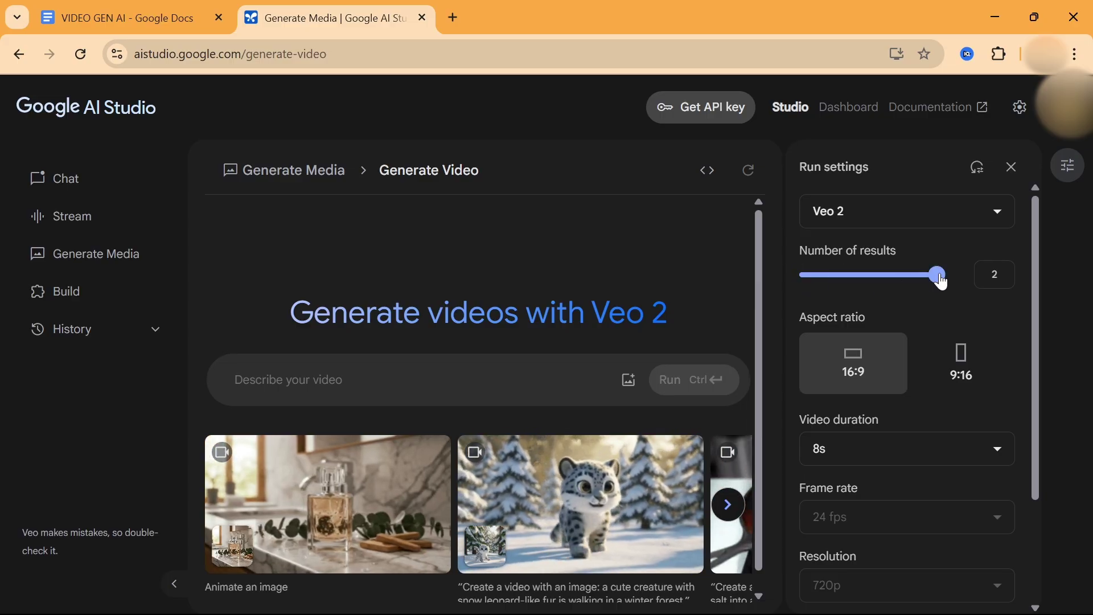
pyautogui.moveTo(946, 283); pyautogui.dragTo(819, 284)
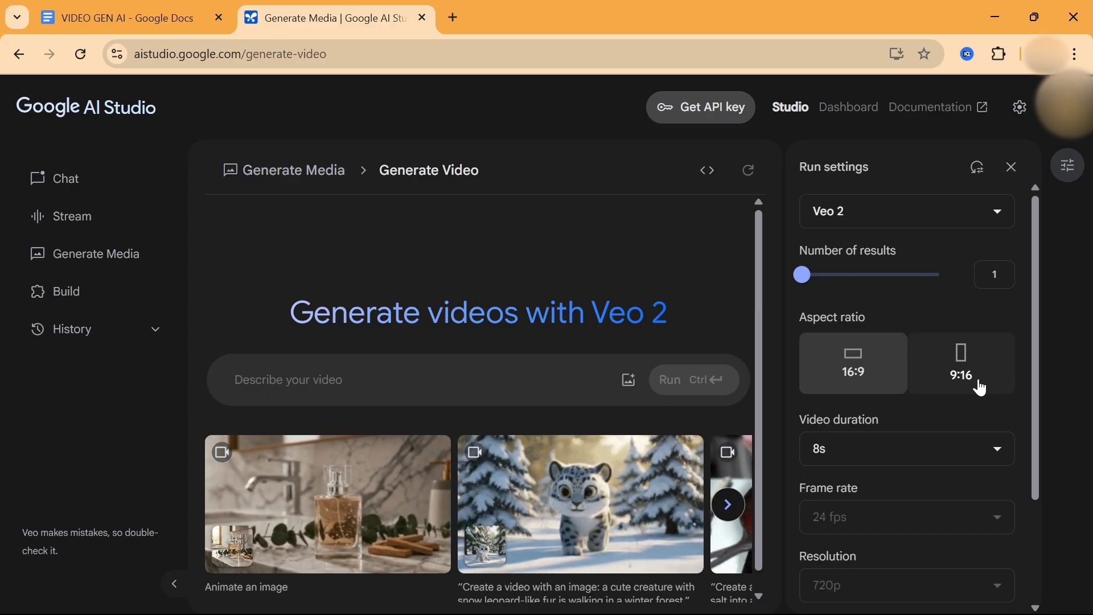
pyautogui.click(862, 448)
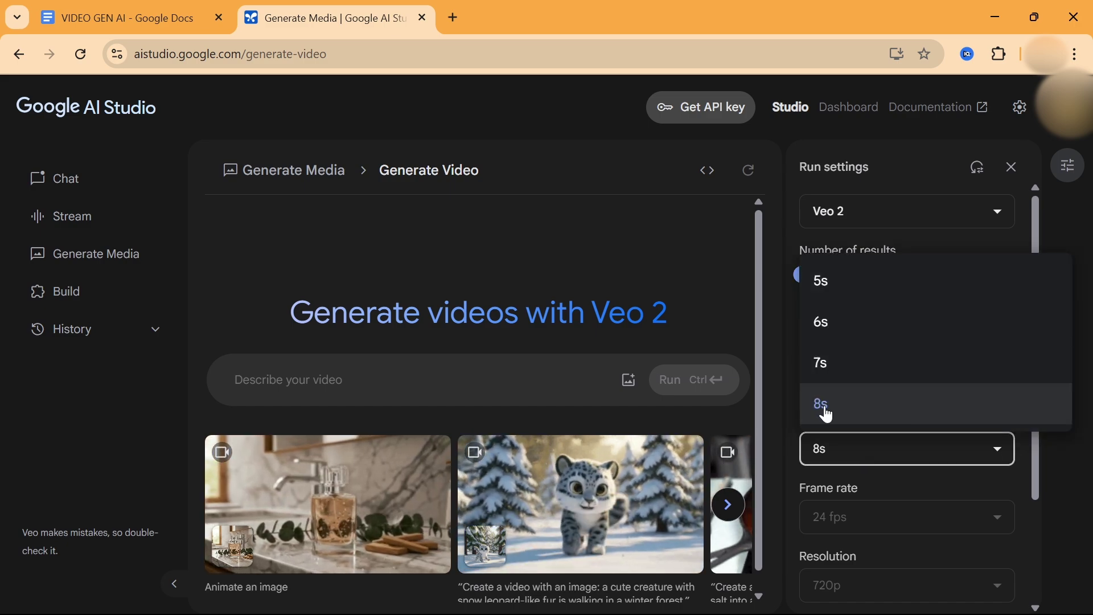
pyautogui.click(823, 401)
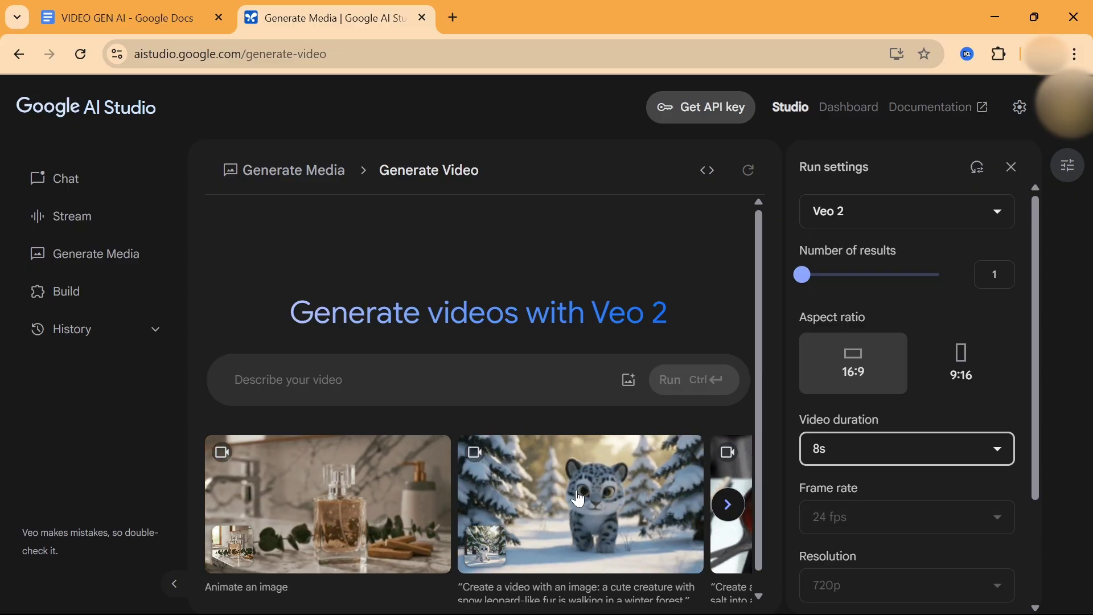
# Generate a video of a black-and-white cat with headphones mixing music at a rave party with colorful laser lights and a dancing crowd of animals.
pyautogui.click(737, 514)
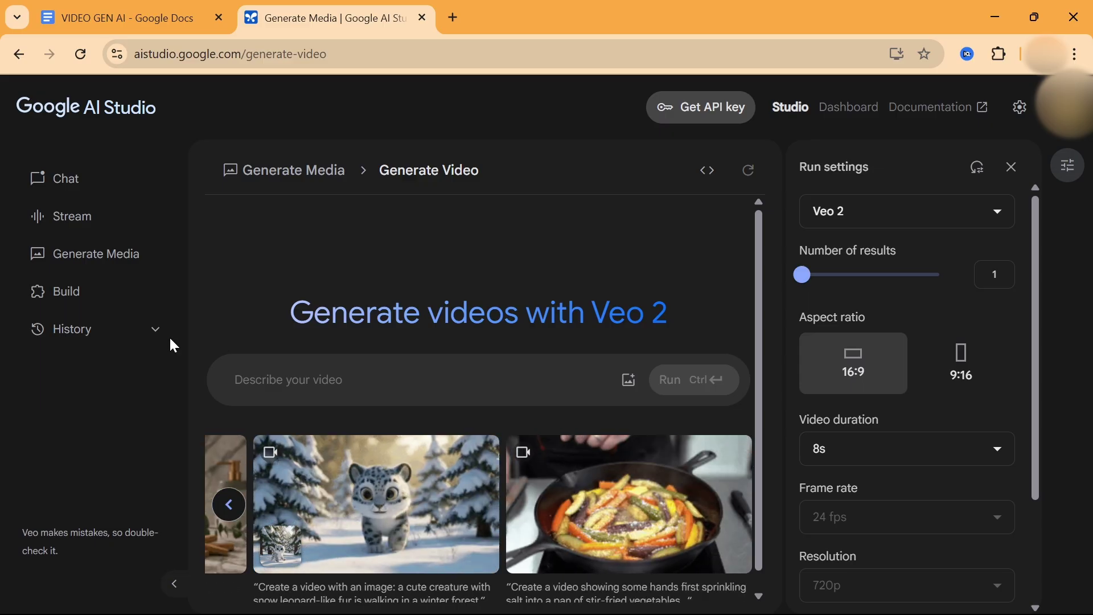
pyautogui.click(295, 380)
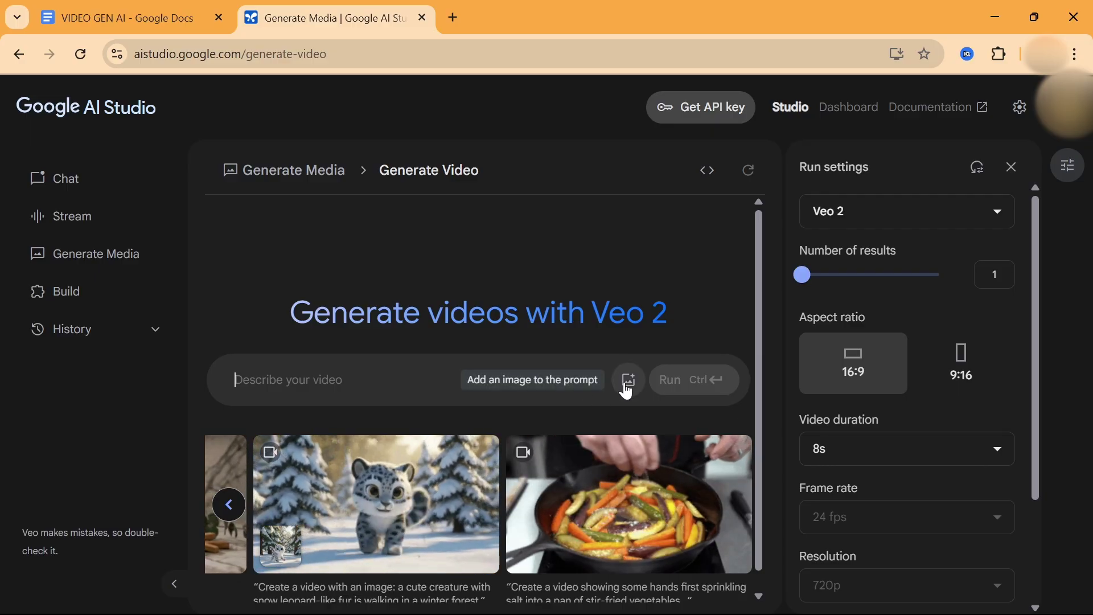
pyautogui.click(296, 392)
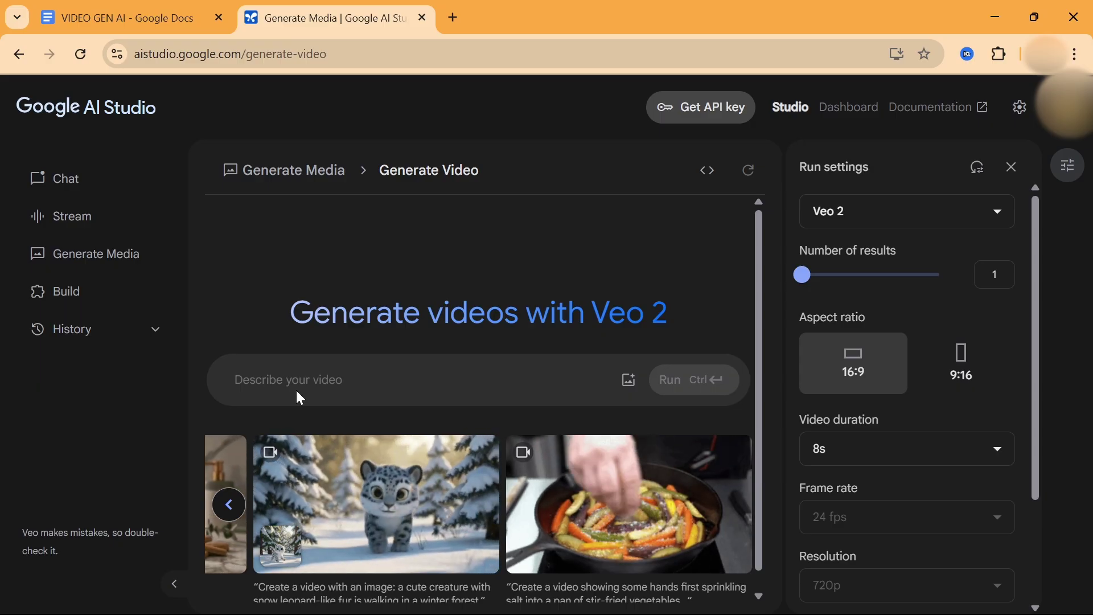
pyautogui.write('Create a video of a black-and-white cat wearing headphones, standing on a turntable, mixing music at a rave party with colorful laser lights and a dancing crowd of animals — party atmosphere, futuristic setting, vibrant colors, cinematic 4K quality.')
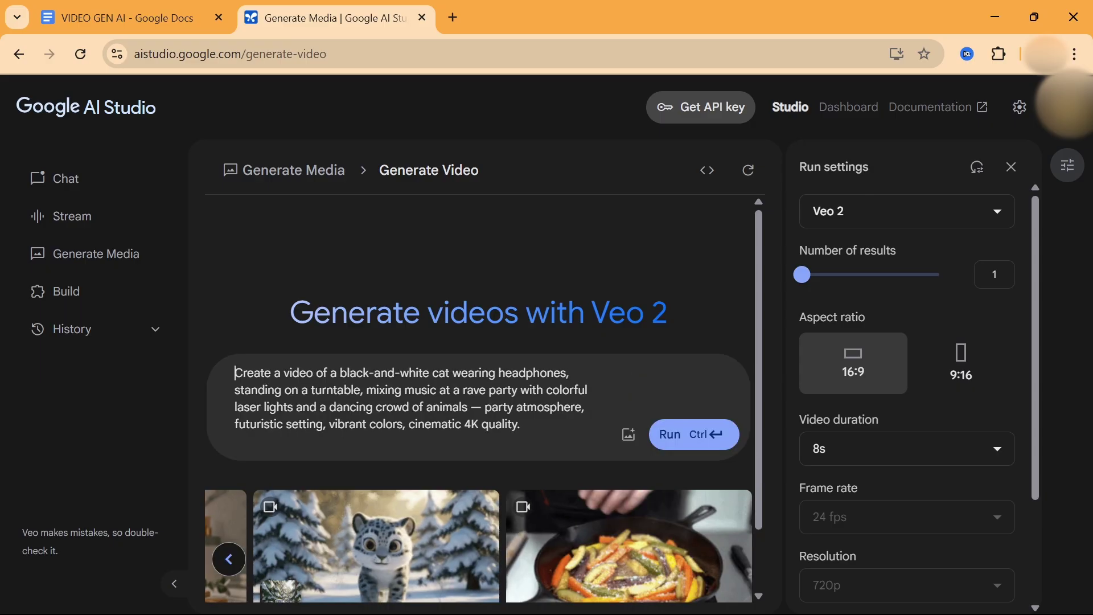
pyautogui.click(677, 439)
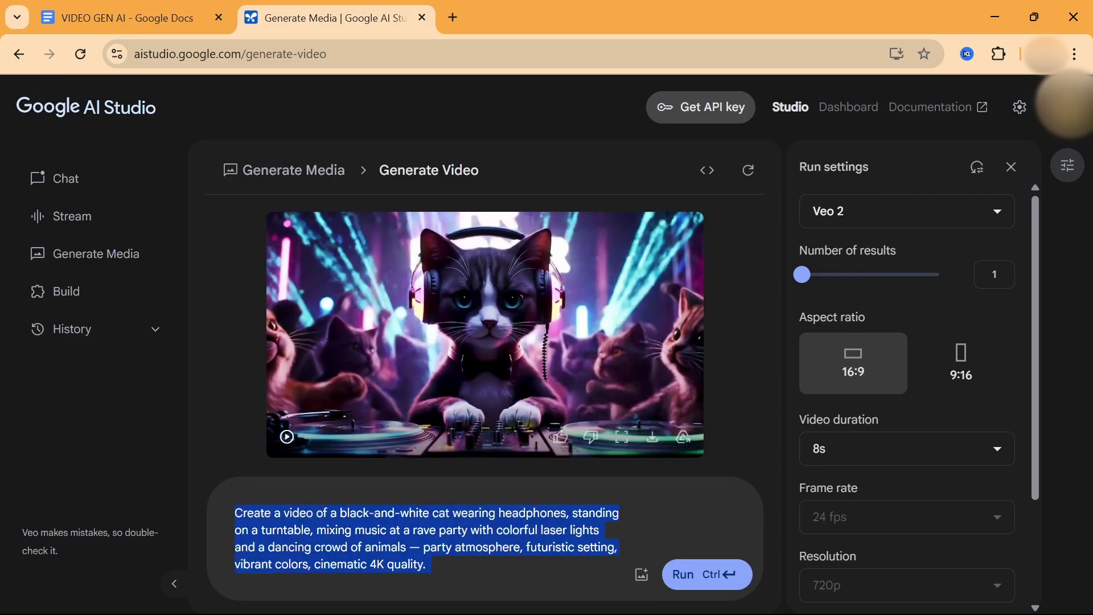
# Play the generated cat DJ video in the enlarged player, close the player and download the video.
pyautogui.click(424, 565)
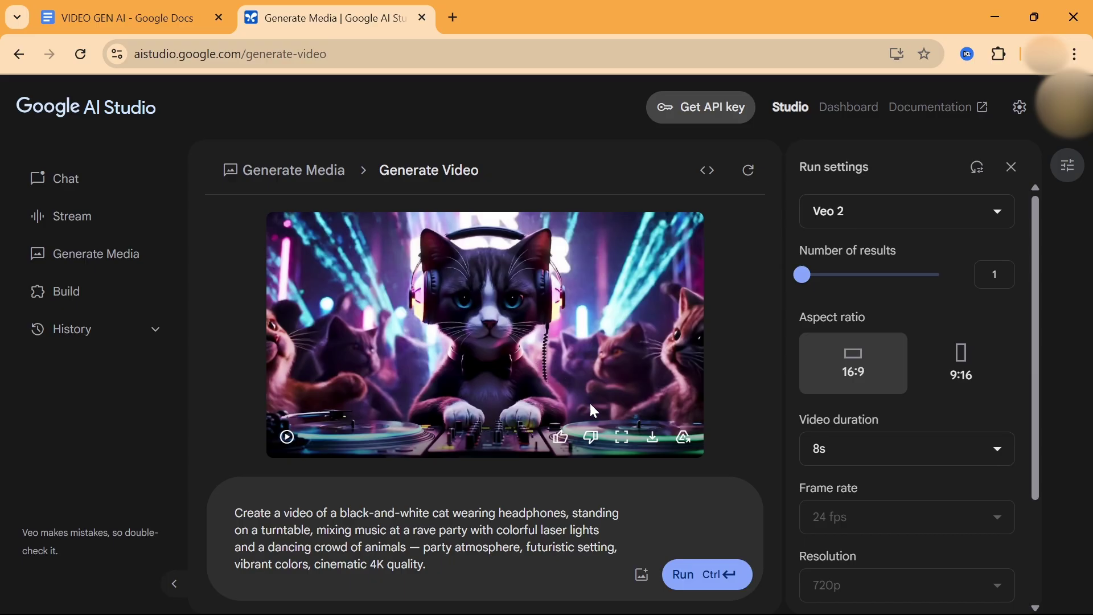
pyautogui.click(620, 440)
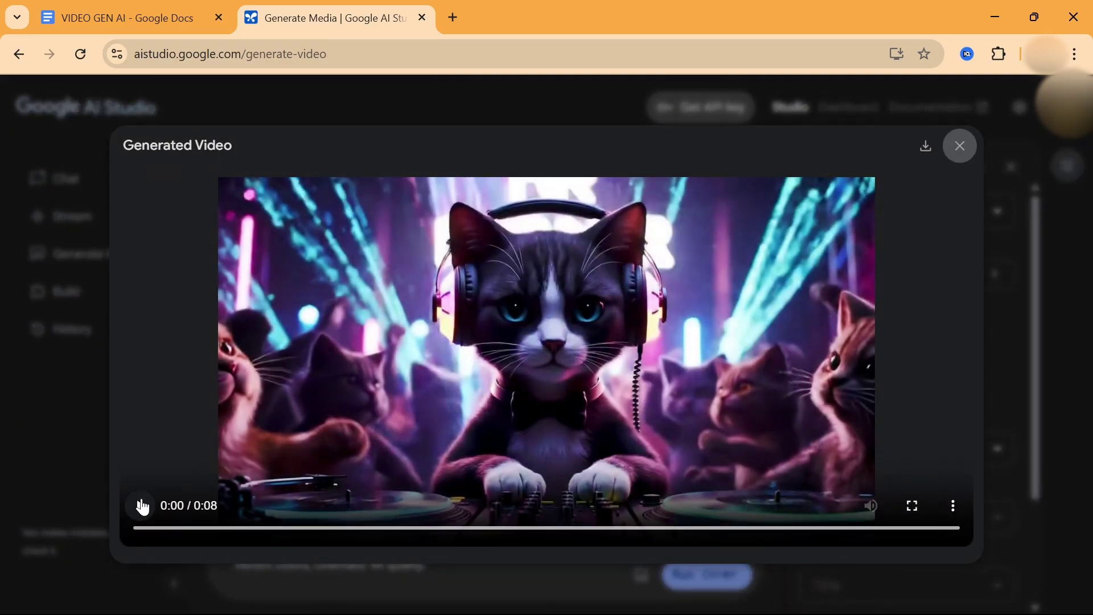
pyautogui.click(142, 506)
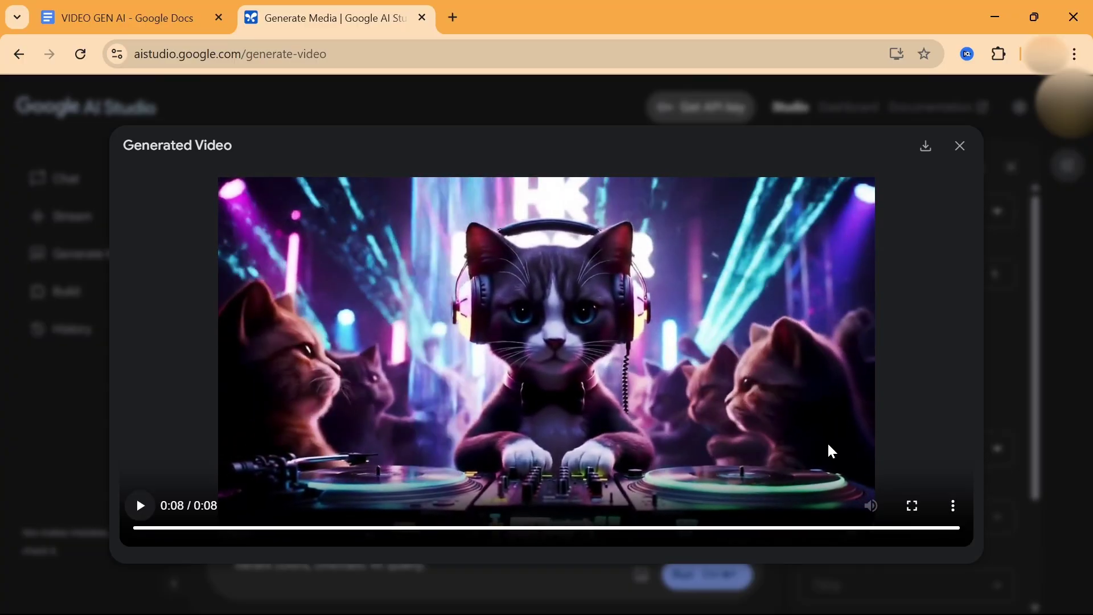
pyautogui.click(961, 149)
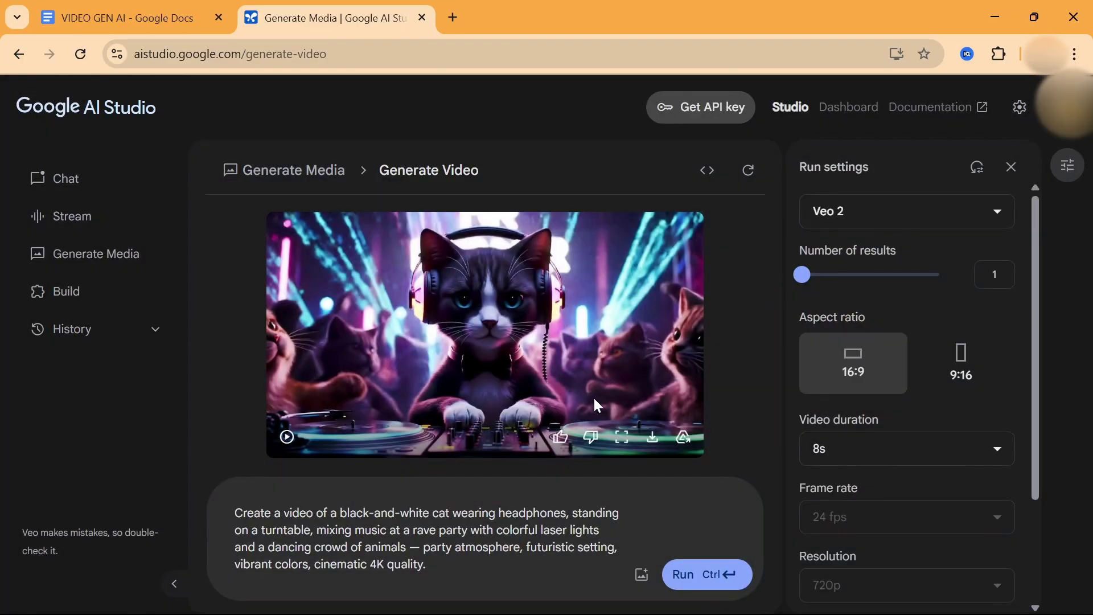
pyautogui.click(654, 443)
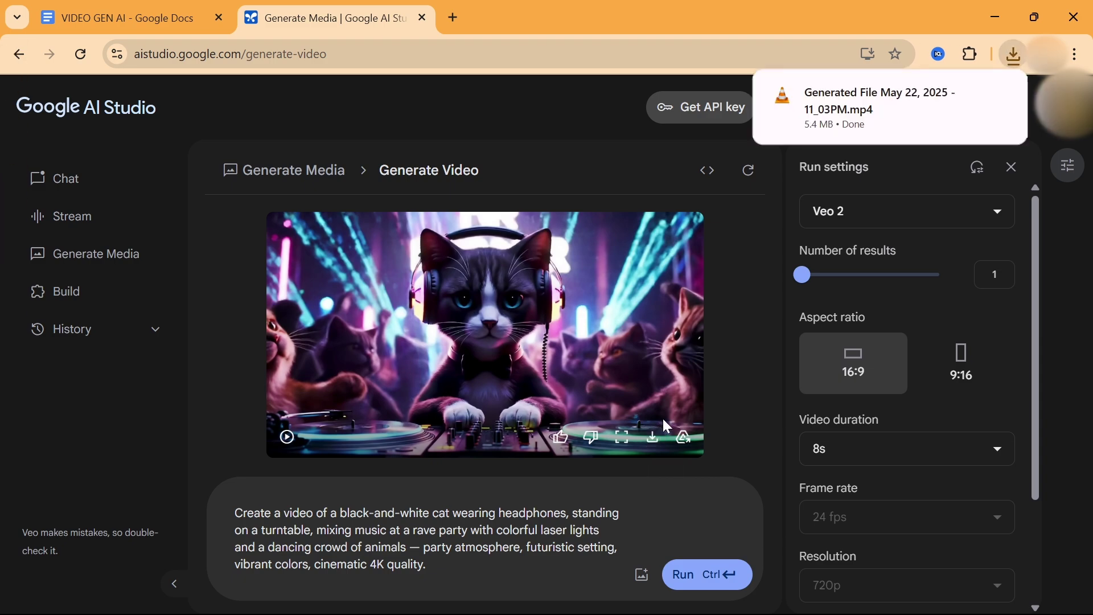
# Replace the prompt with one for a ginger cat in a chef hat causing comedic chaos in a TV kitchen show, and run it.
pyautogui.hotkey('ctrl', 'a')
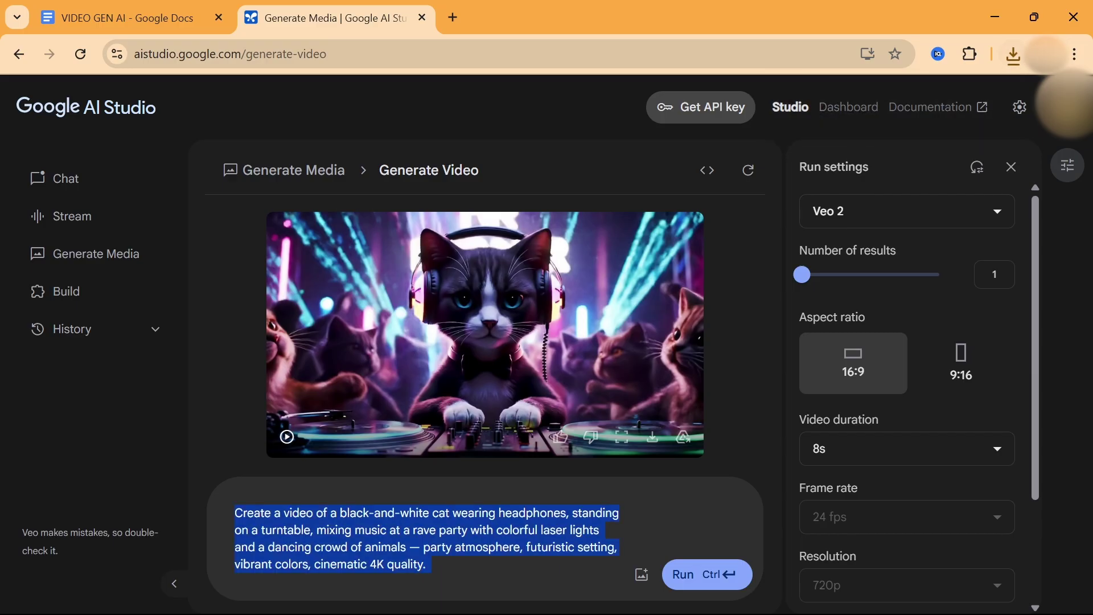
pyautogui.write('Create a video of a ginger cat wearing a chef hat in a TV kitchen show, trying to cook but accidentally knocking over flour, chasing a rolling egg, and setting a small fire — comedic chaos, warm lighting, 4K cinematic.')
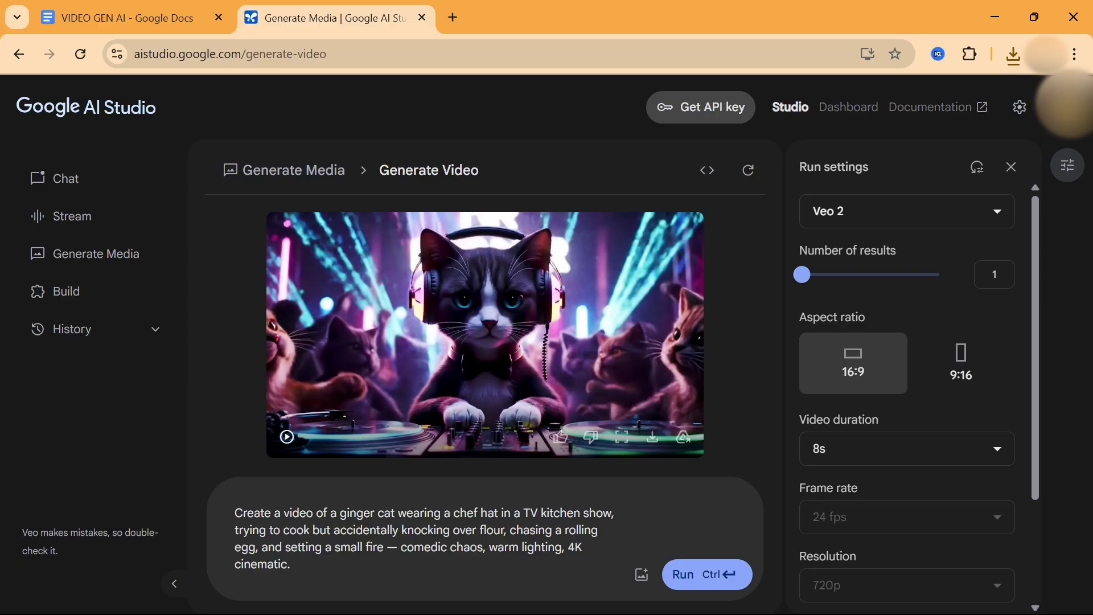
pyautogui.click(690, 573)
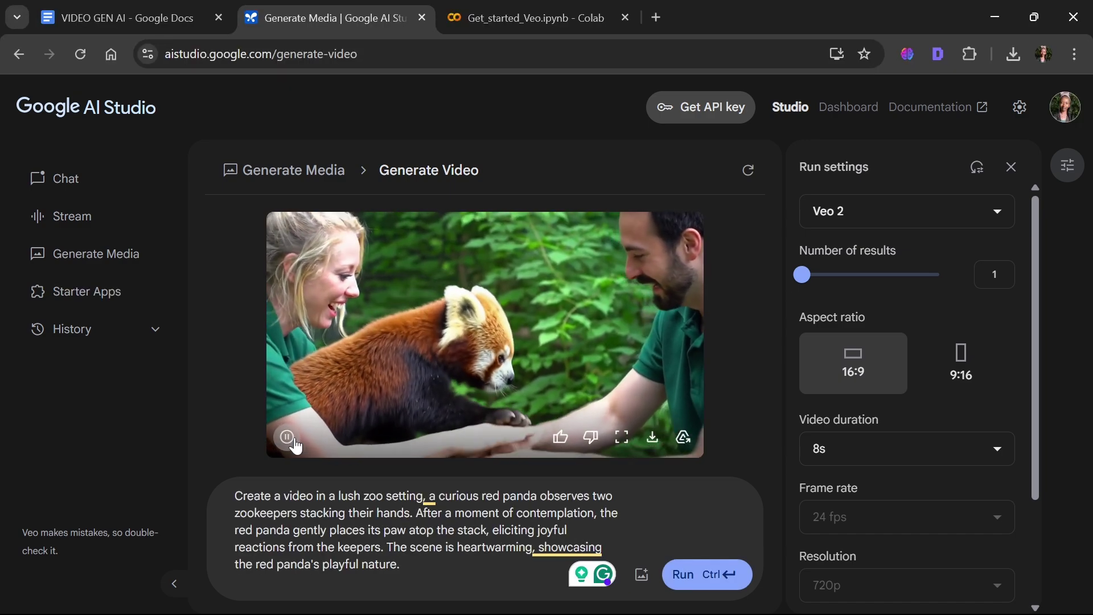
# Preview the generated video of the red panda with two zookeepers and download it.
pyautogui.click(295, 446)
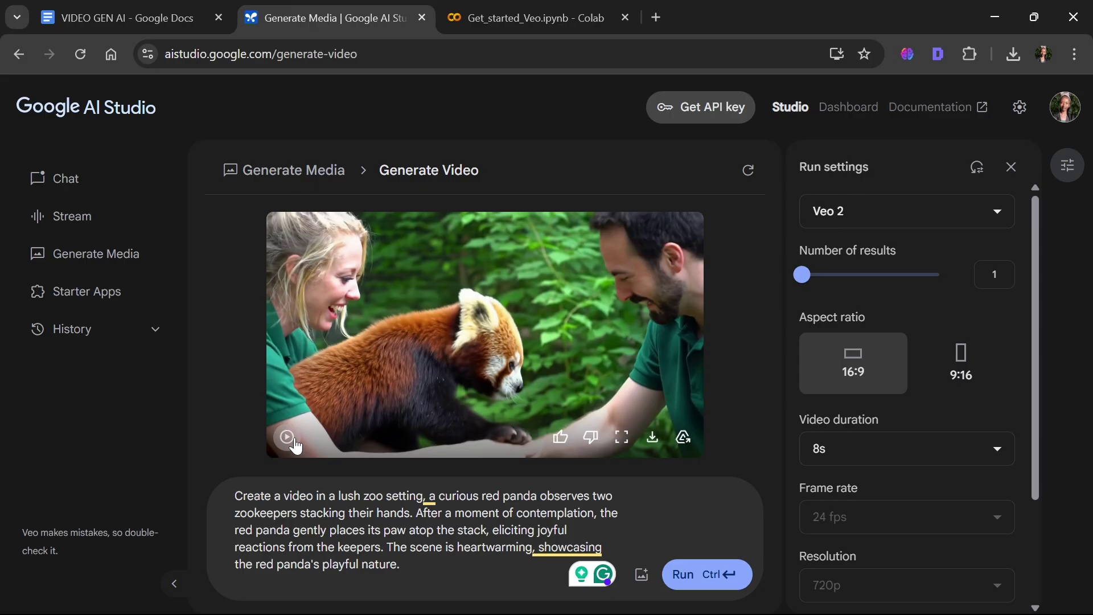
pyautogui.click(288, 437)
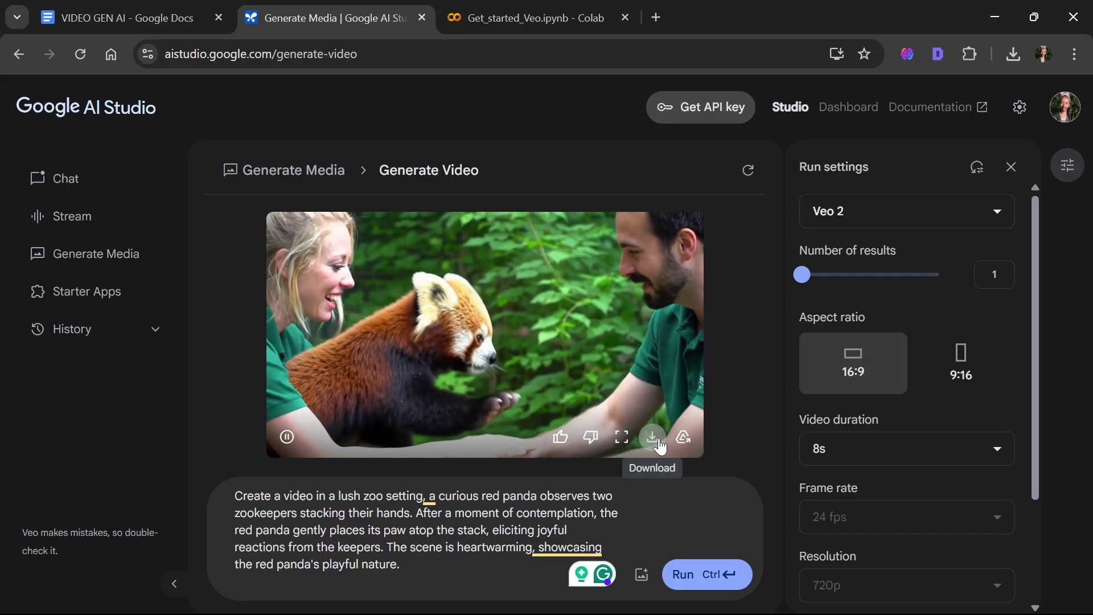
pyautogui.click(659, 443)
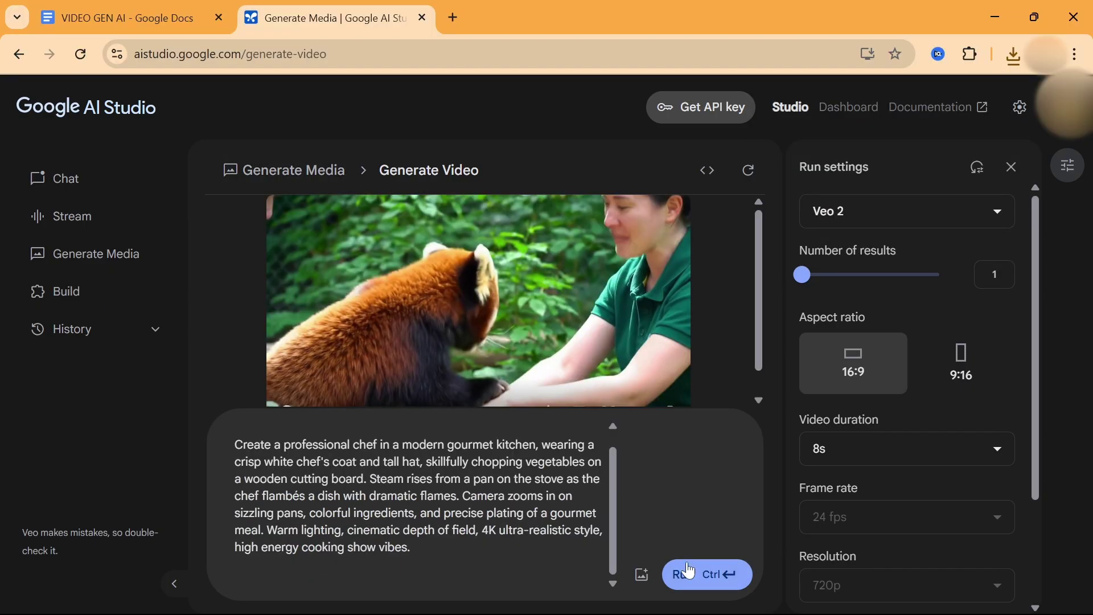
# Run the professional chef in a gourmet kitchen prompt, play the generated video in the enlarged player and close it.
pyautogui.click(688, 572)
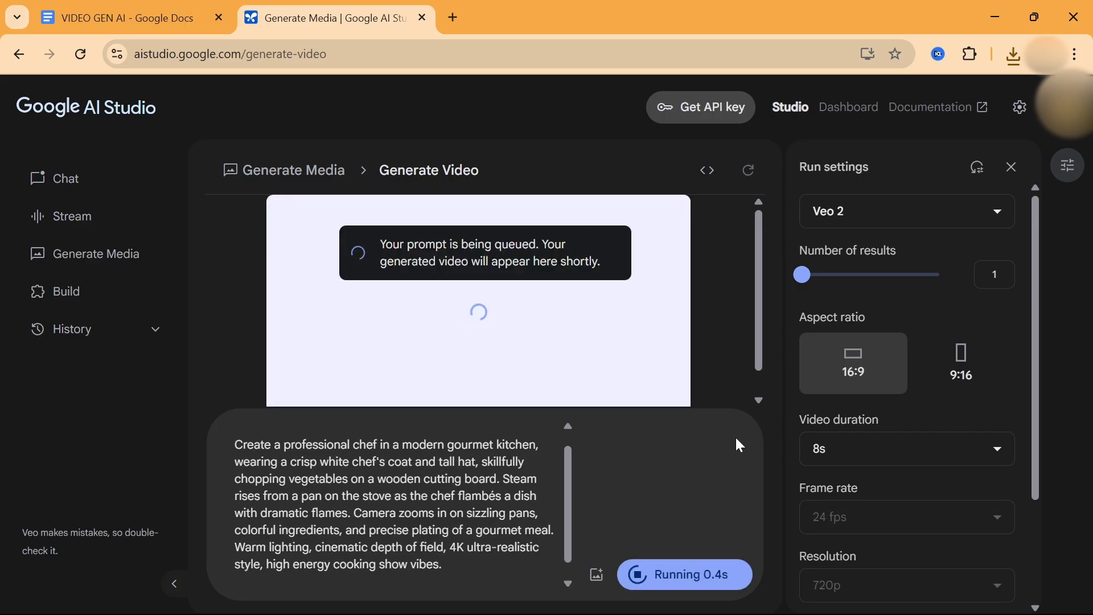
pyautogui.scroll(-1, 759, 370)
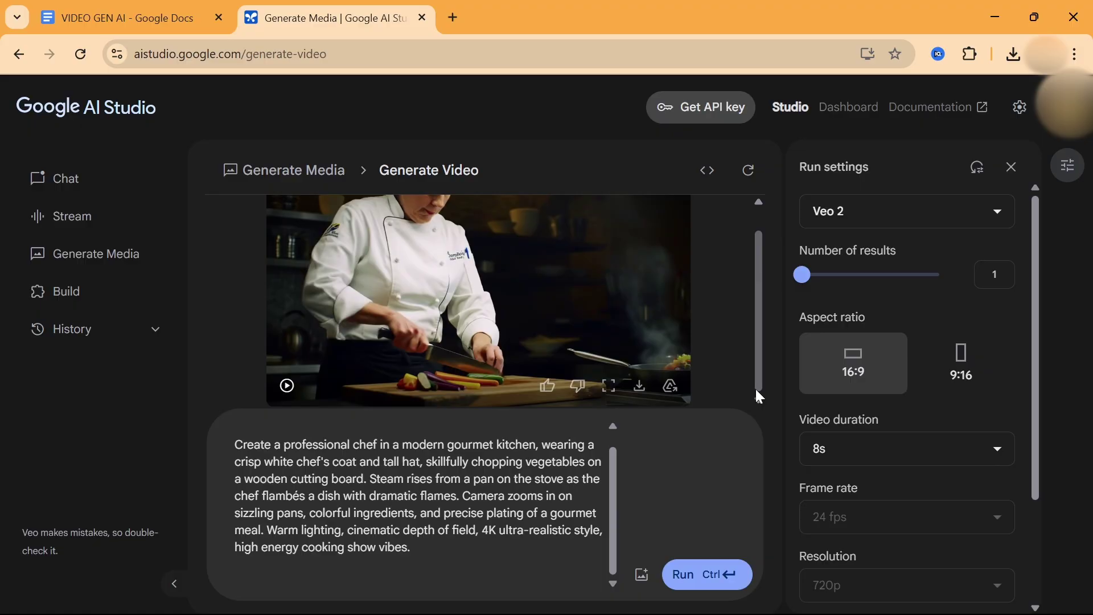
pyautogui.moveTo(762, 378); pyautogui.dragTo(755, 330)
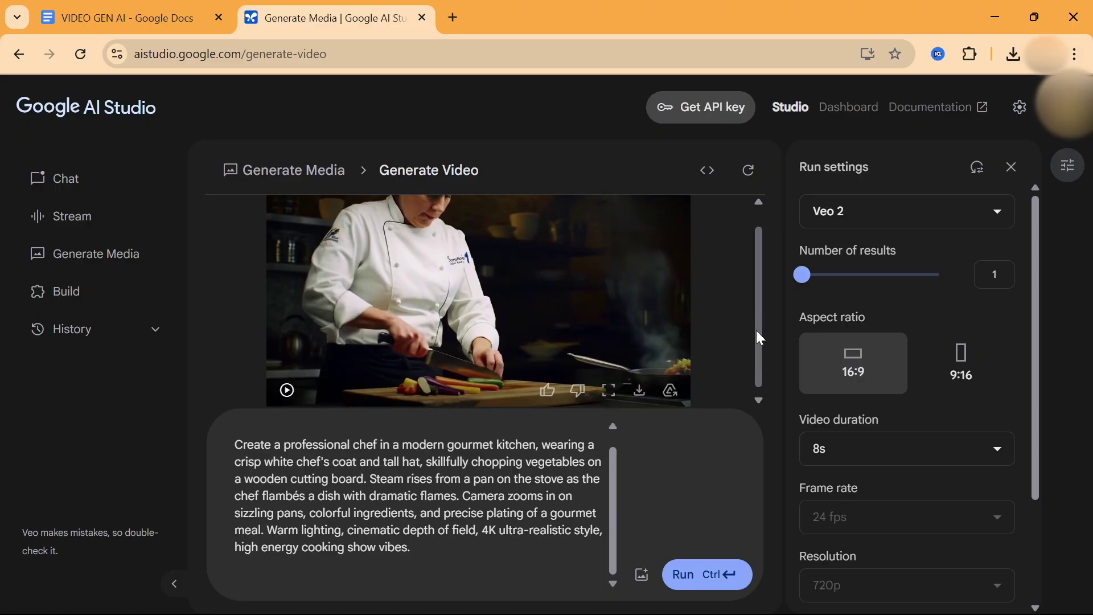
pyautogui.click(619, 392)
pyautogui.click(137, 516)
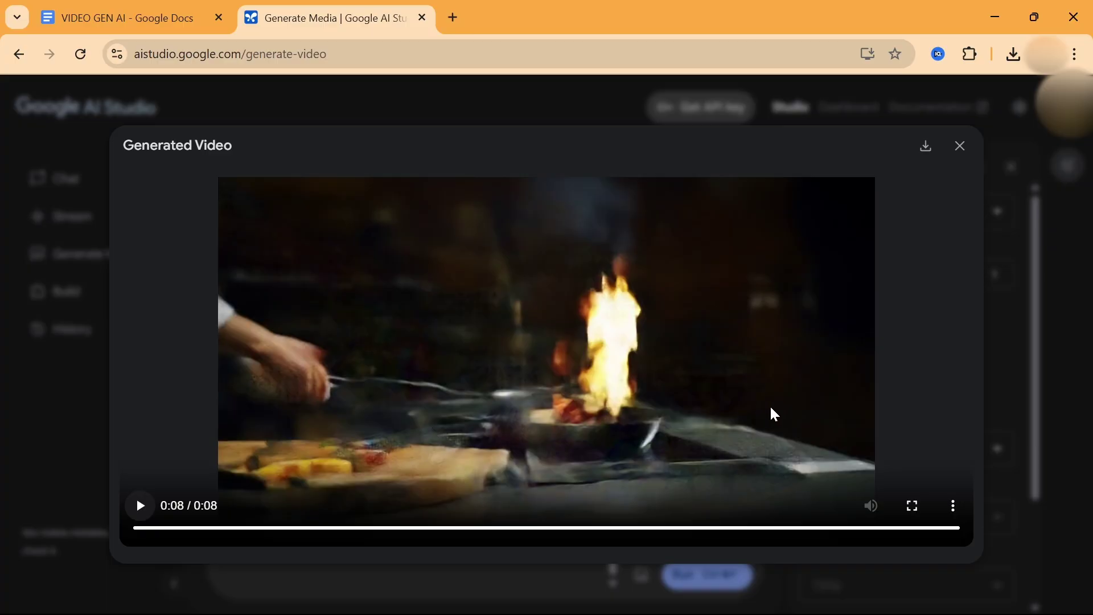
pyautogui.click(961, 148)
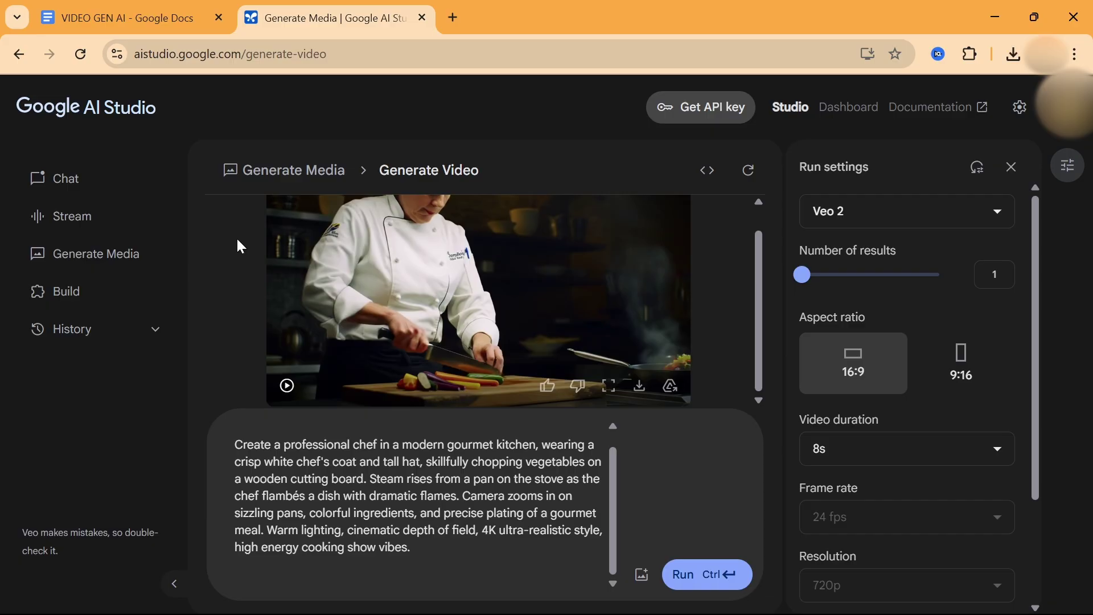
# Return to the generative media models and open the Imagen image generator.
pyautogui.click(277, 170)
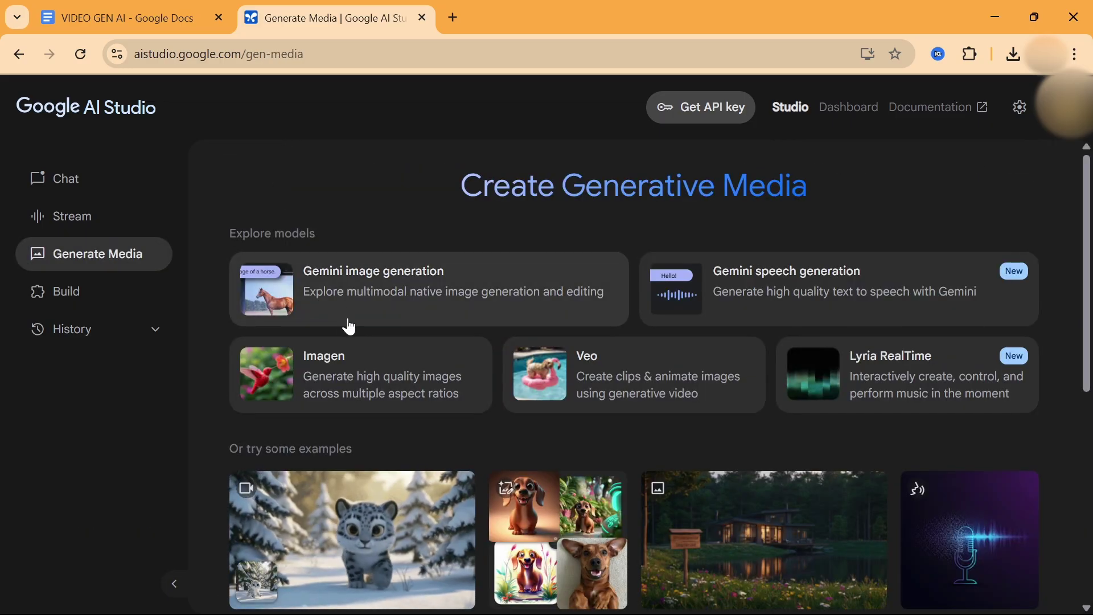
pyautogui.click(337, 358)
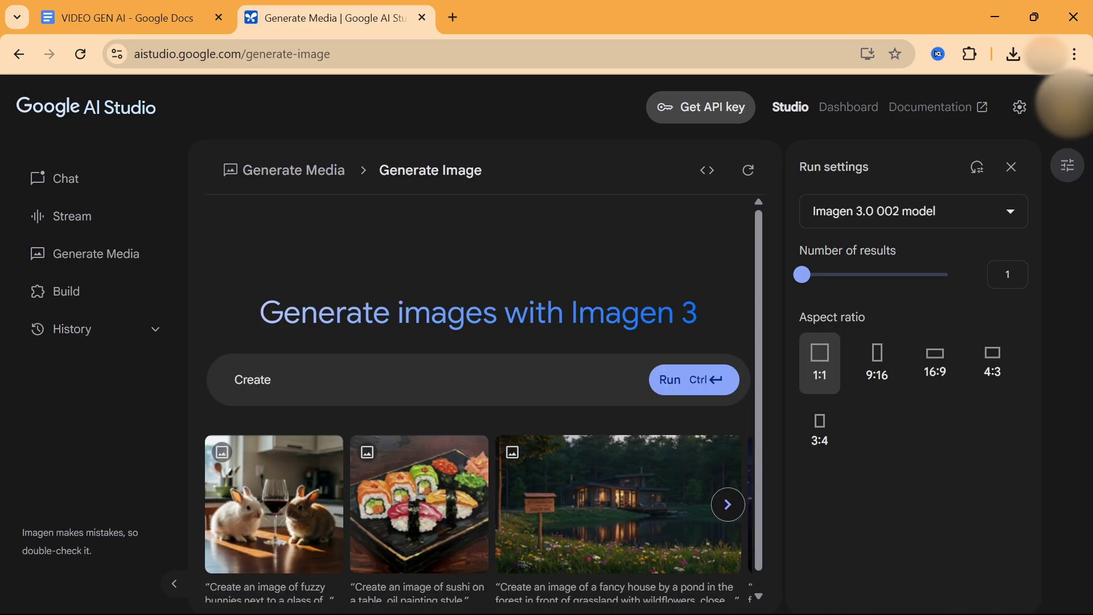
pyautogui.write('an')
pyautogui.press('BackSpace')
pyautogui.press('BackSpace')
pyautogui.press('BackSpace')
pyautogui.press('BackSpace')
pyautogui.press('BackSpace')
pyautogui.press('BackSpace')
pyautogui.press('BackSpace')
pyautogui.press('BackSpace')
pyautogui.press('BackSpace')
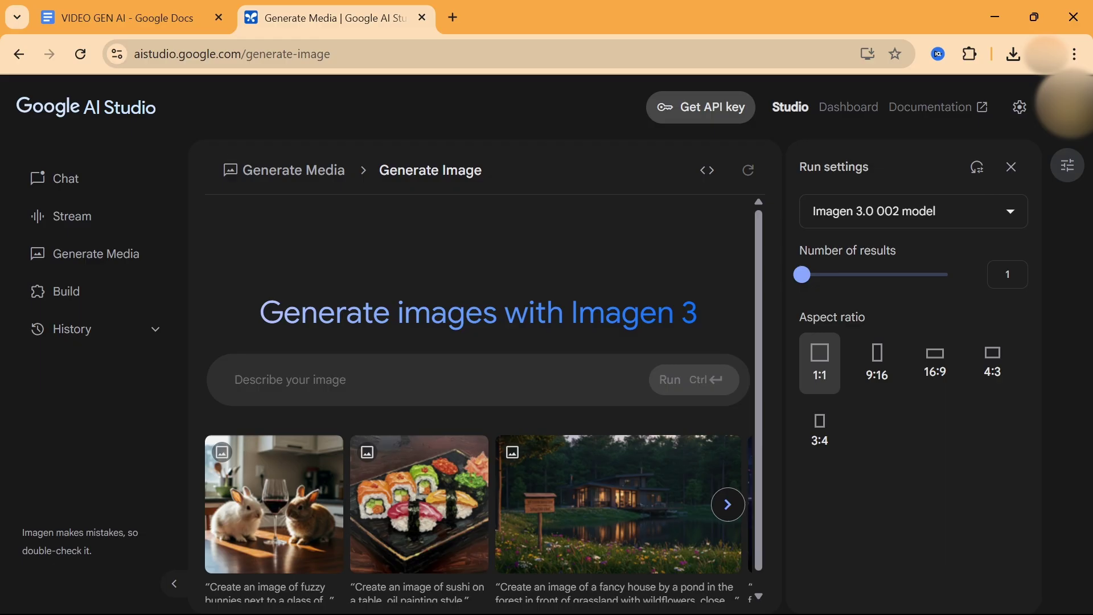
pyautogui.write('Gnera')
pyautogui.press('BackSpace')
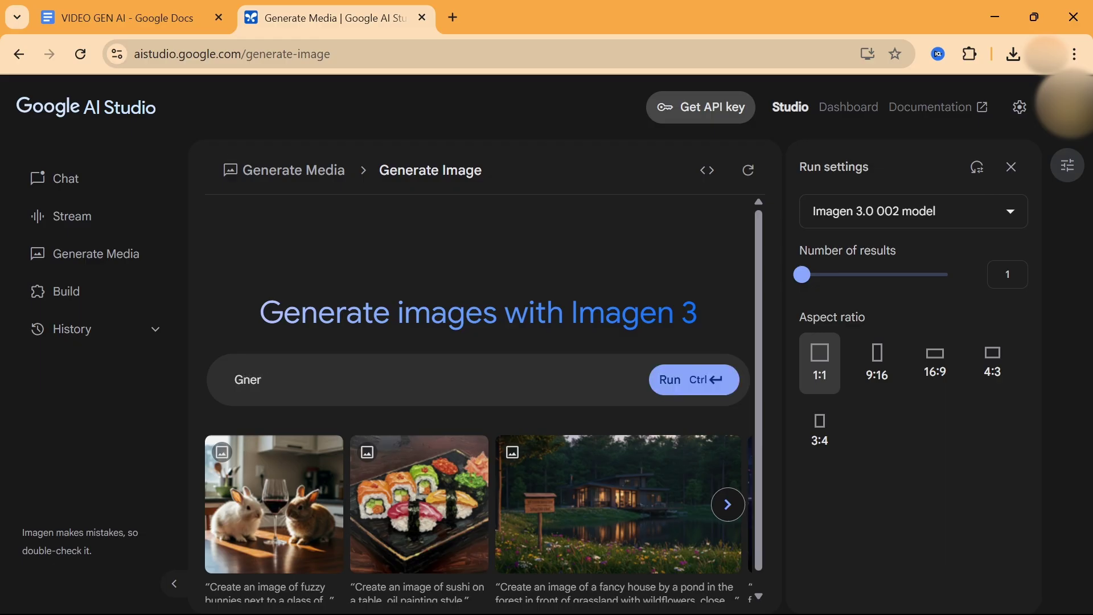
pyautogui.write('ate a')
pyautogui.hotkey('ctrl', 'BackSpace')
pyautogui.hotkey('ctrl', 'BackSpace')
# Write the image prompt "Generate an image of two ginger cats drinking bear in a living room".
pyautogui.write('Generate an image of tw')
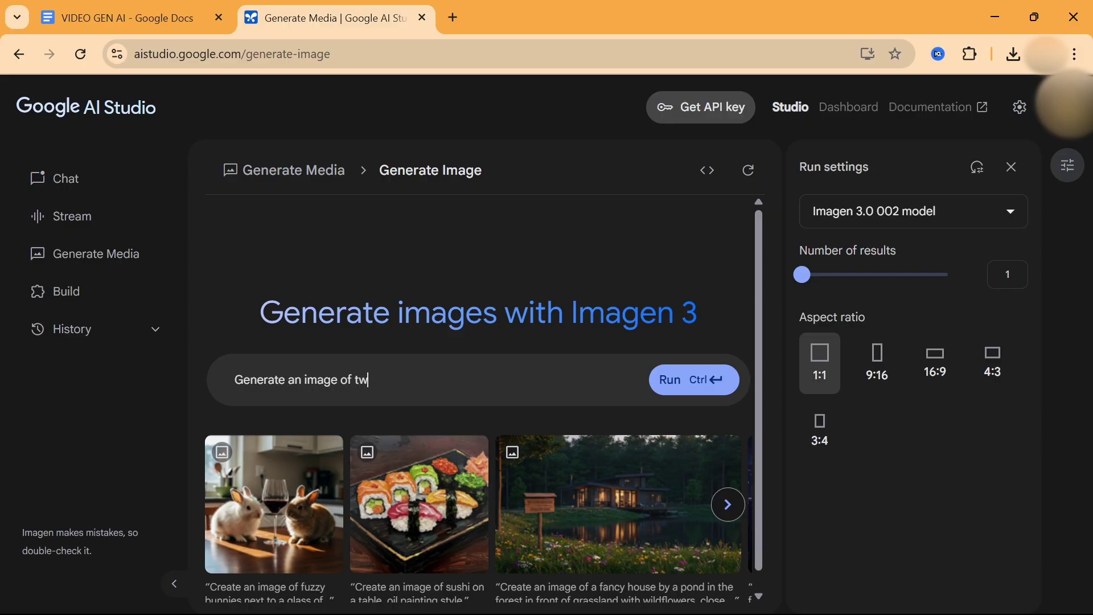
pyautogui.write('o ginger catsdrin')
pyautogui.press('BackSpace')
pyautogui.press('BackSpace')
pyautogui.press('BackSpace')
pyautogui.press('BackSpace')
pyautogui.write('drinking be')
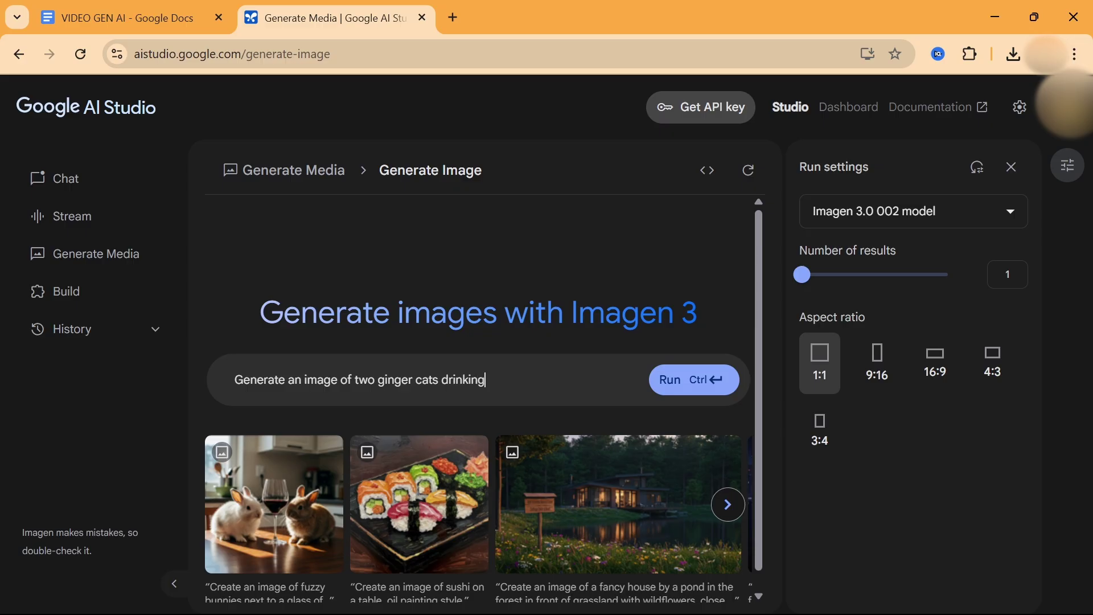
pyautogui.write('ar in a living room')
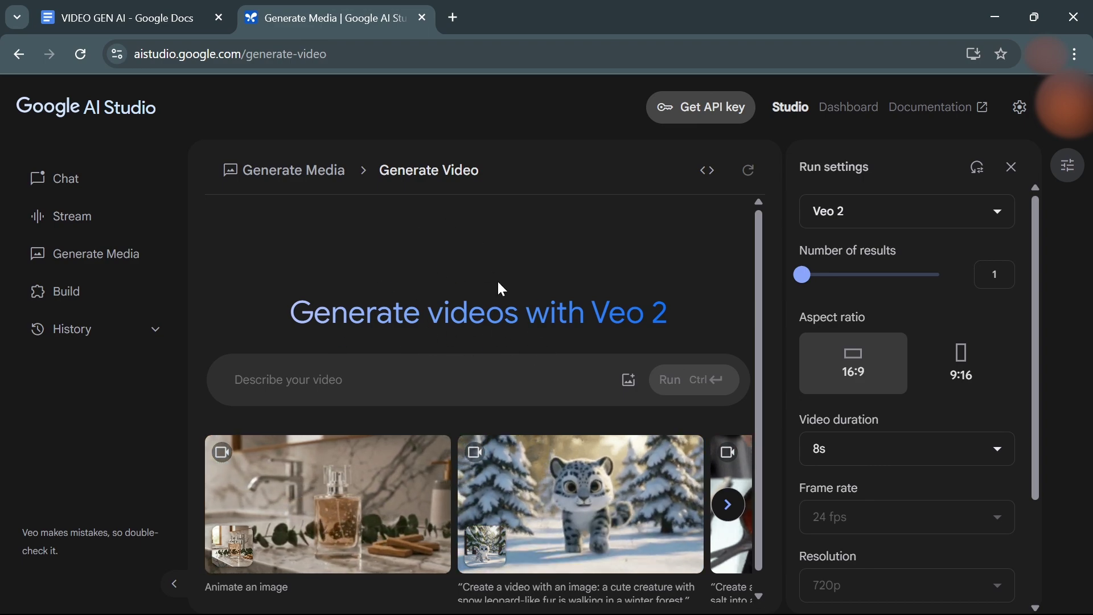
# Attach the image of two ginger cats drinking tea beside a bear to the Veo 2 video prompt.
pyautogui.click(626, 381)
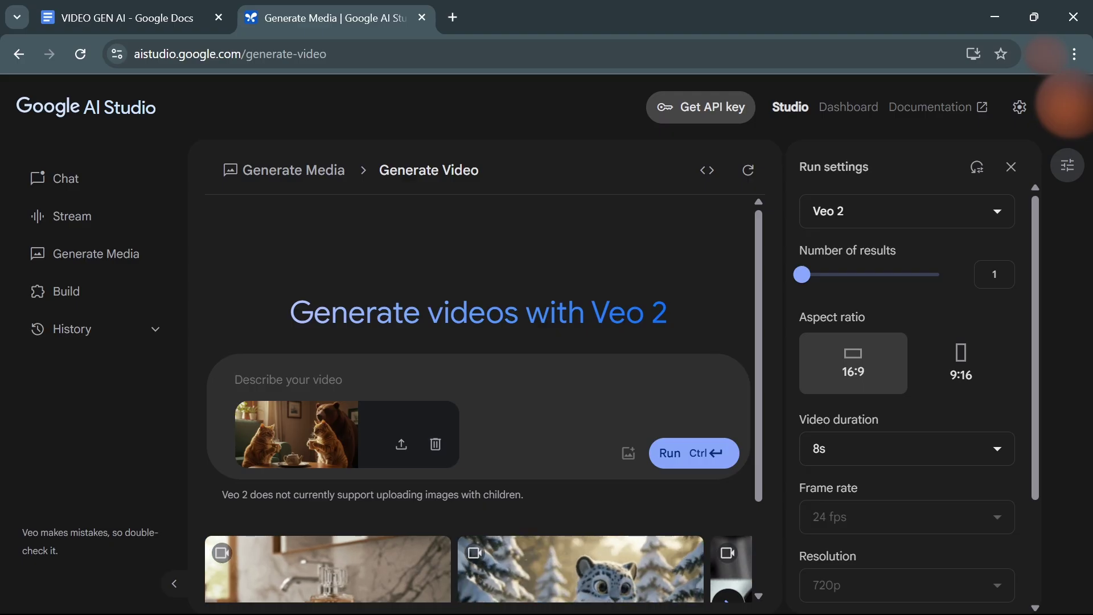
# Write the video prompt "Animate this image by adding body movements and gestures especially lips movements" for the attached image and run it.
pyautogui.write('A')
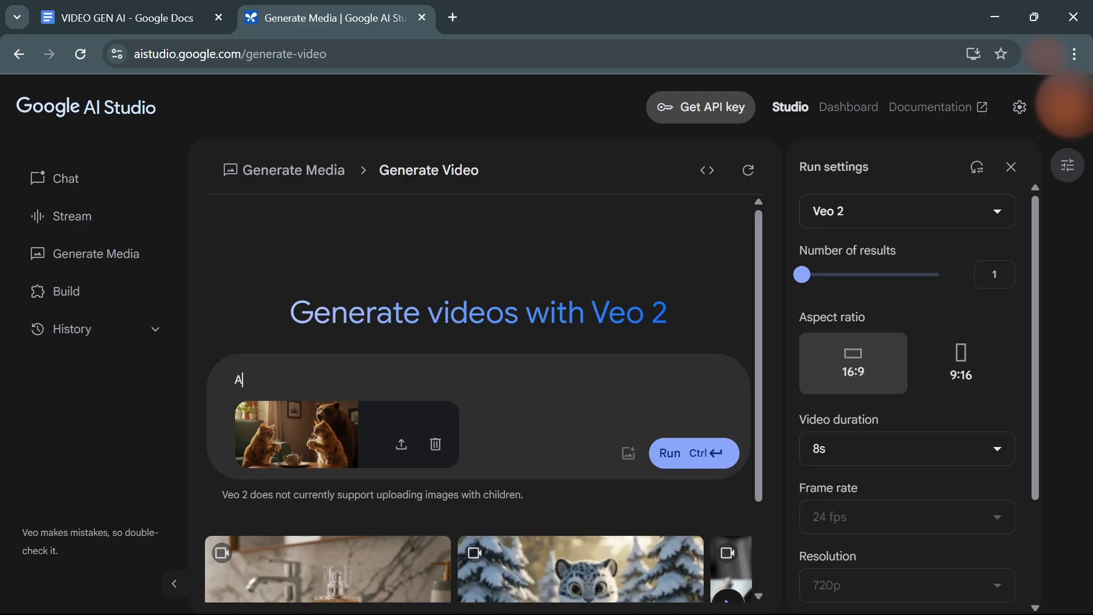
pyautogui.write('nimat')
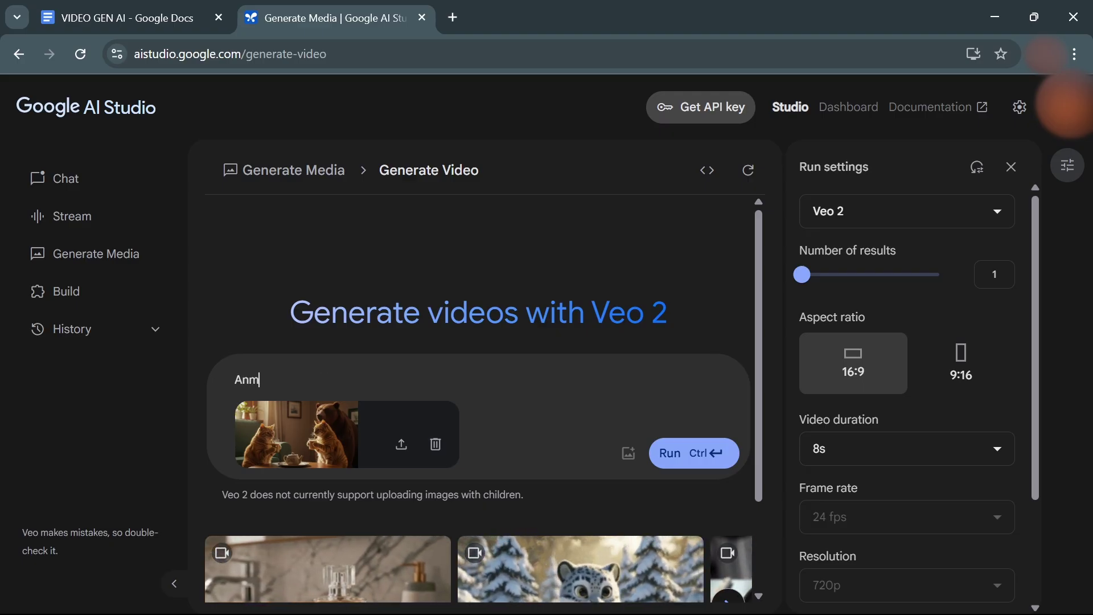
pyautogui.press('BackSpace')
pyautogui.press('BackSpace')
pyautogui.press('BackSpace')
pyautogui.press('BackSpace')
pyautogui.write('im')
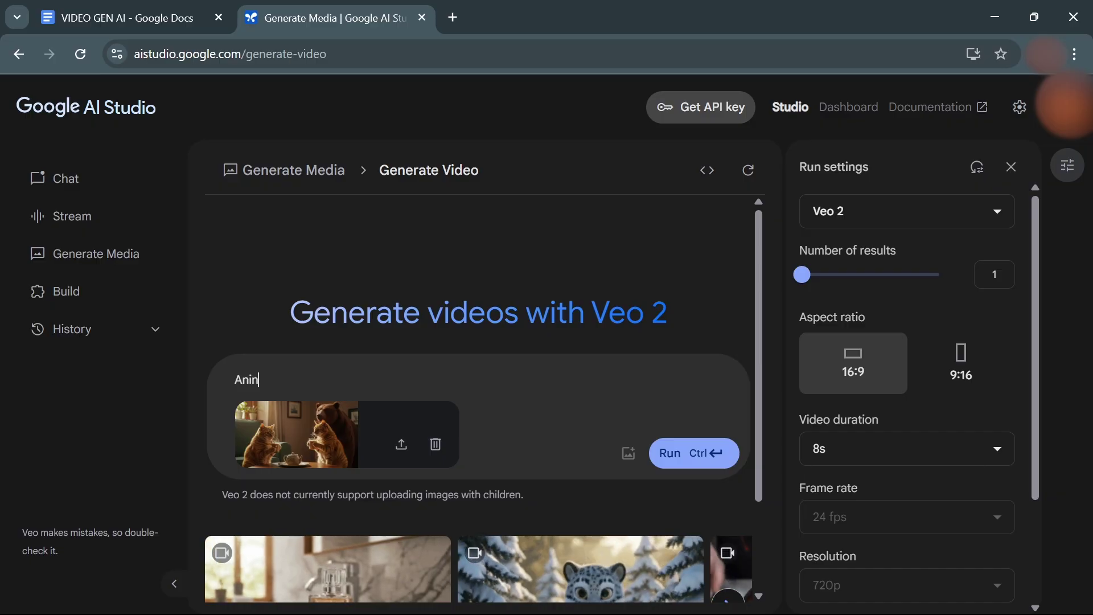
pyautogui.press('BackSpace')
pyautogui.write('mate t')
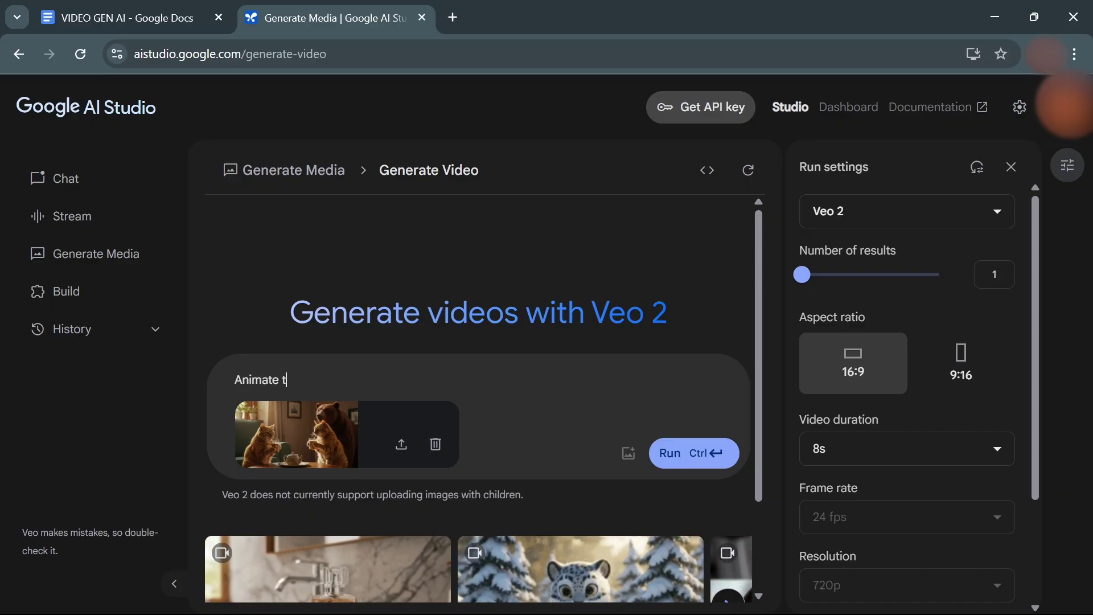
pyautogui.write('his imag')
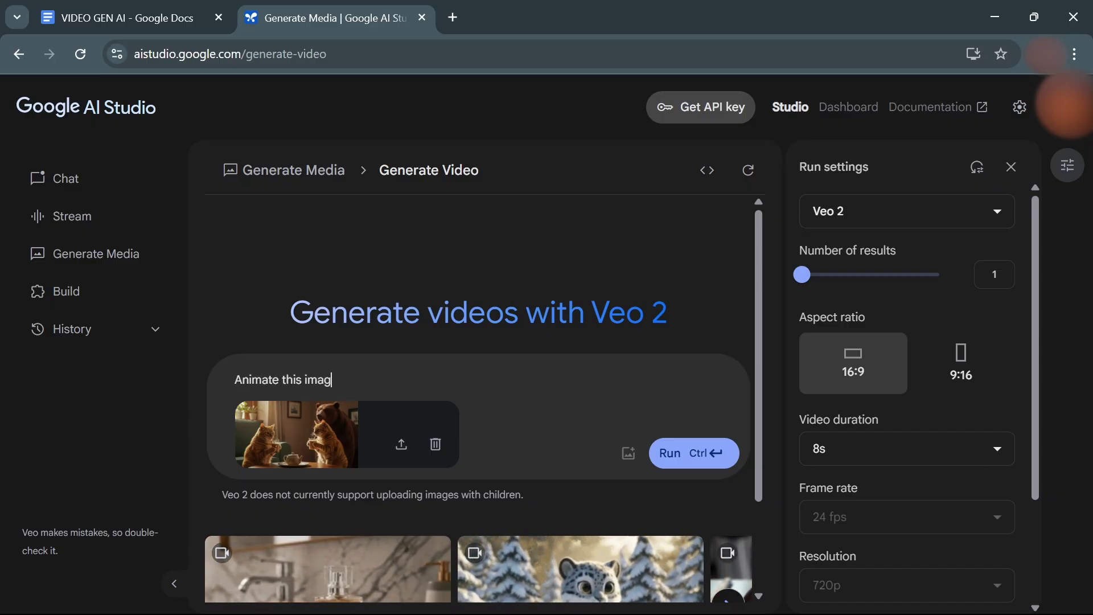
pyautogui.write('e by ')
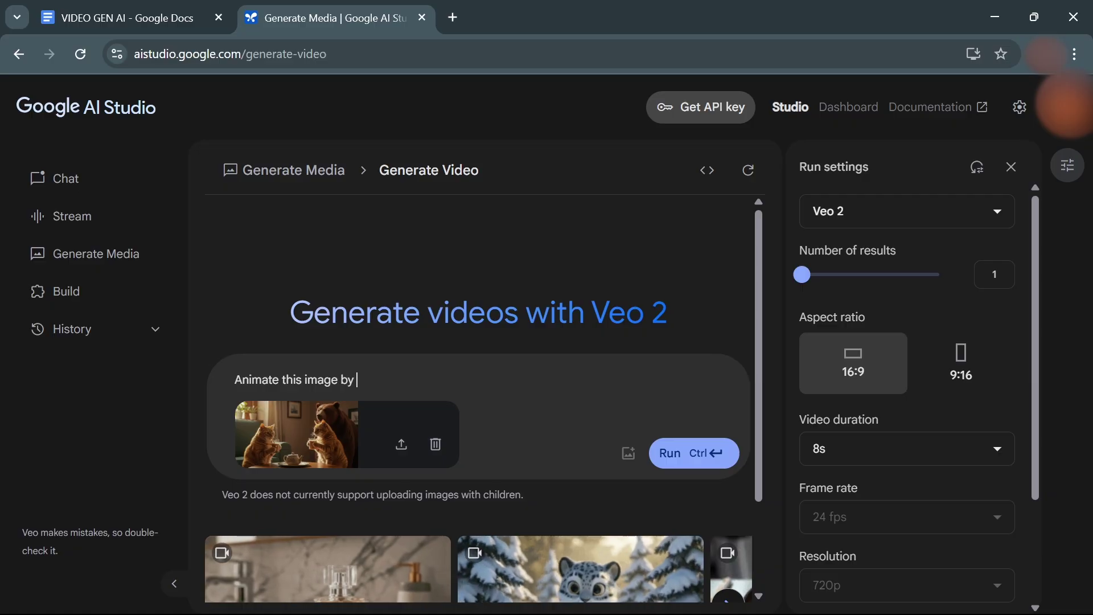
pyautogui.write('addin')
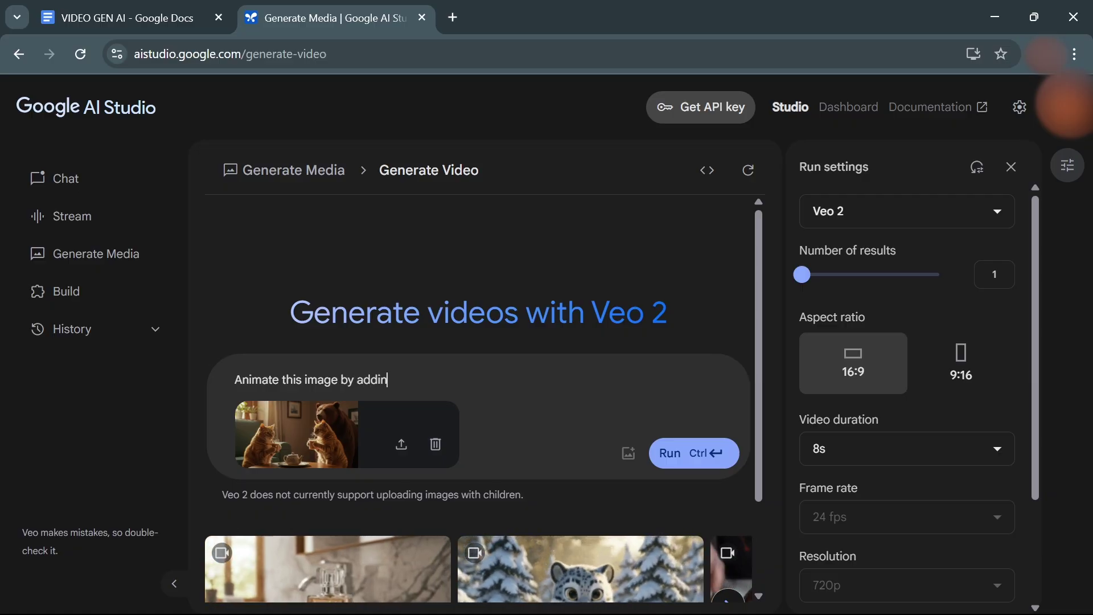
pyautogui.write('g body moven')
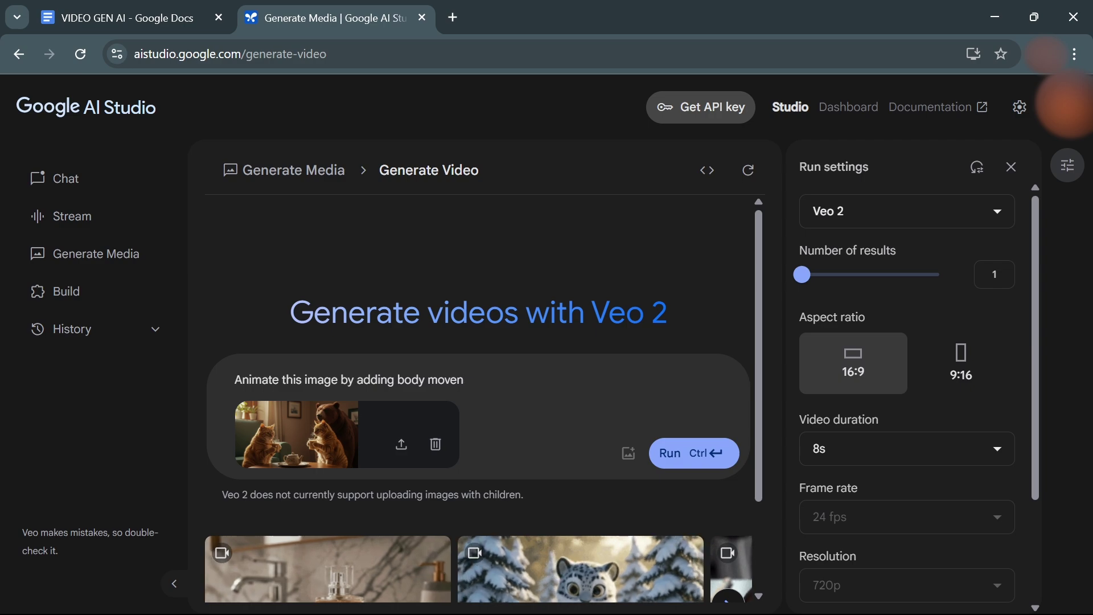
pyautogui.press('BackSpace')
pyautogui.write('ment')
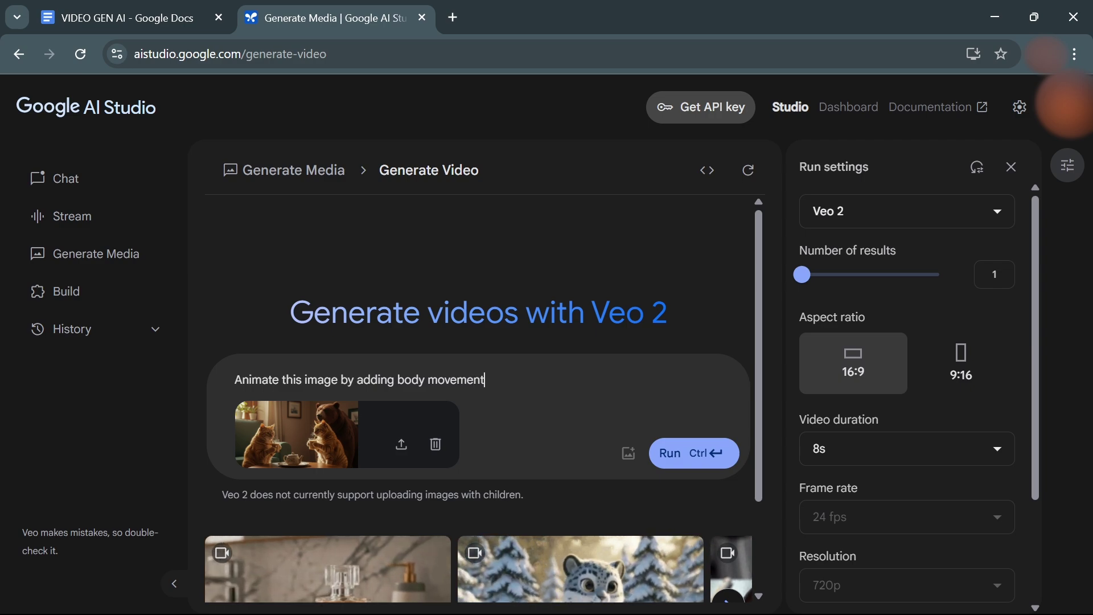
pyautogui.write('s and ')
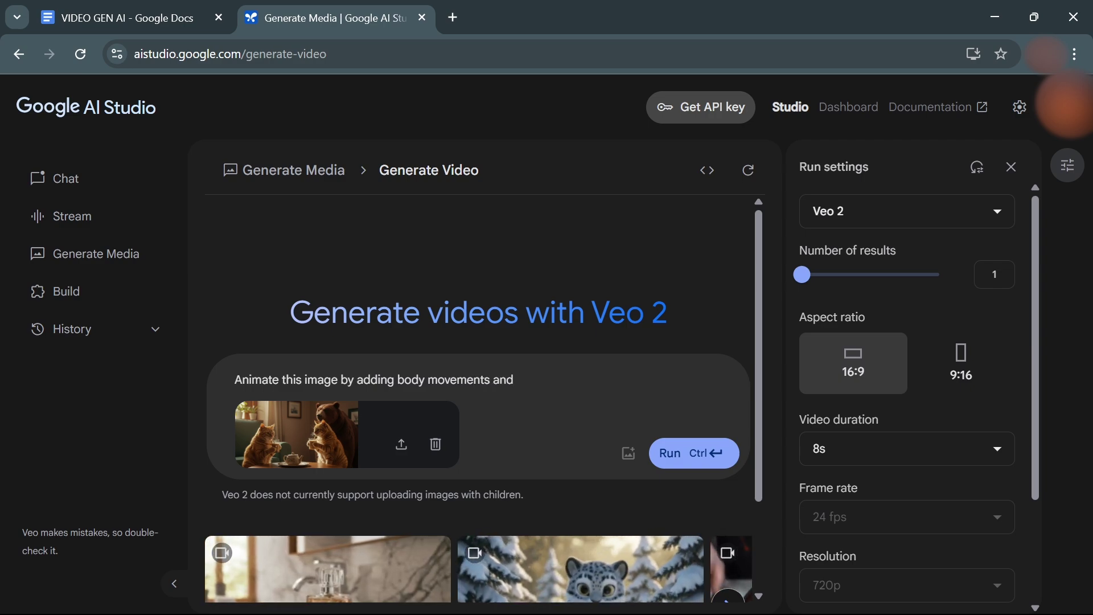
pyautogui.write('gestures')
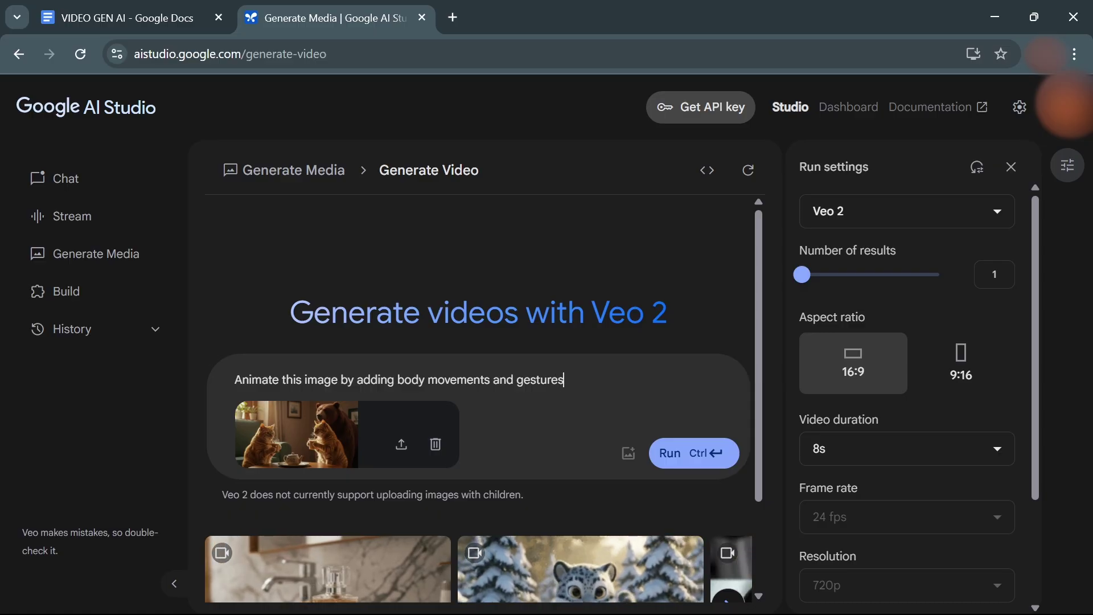
pyautogui.write(' especi')
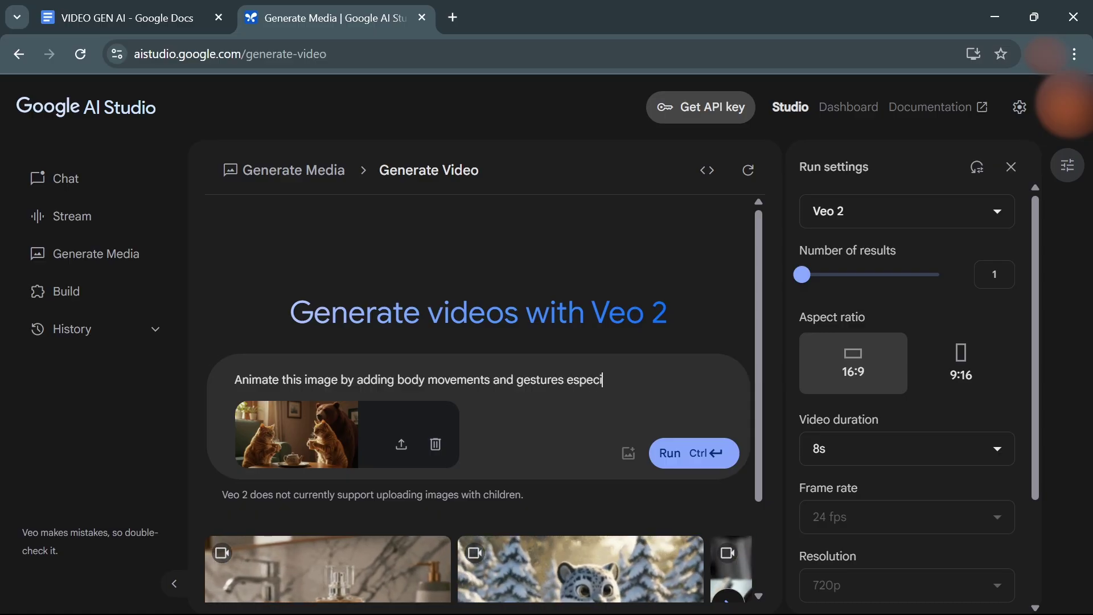
pyautogui.write('ally ')
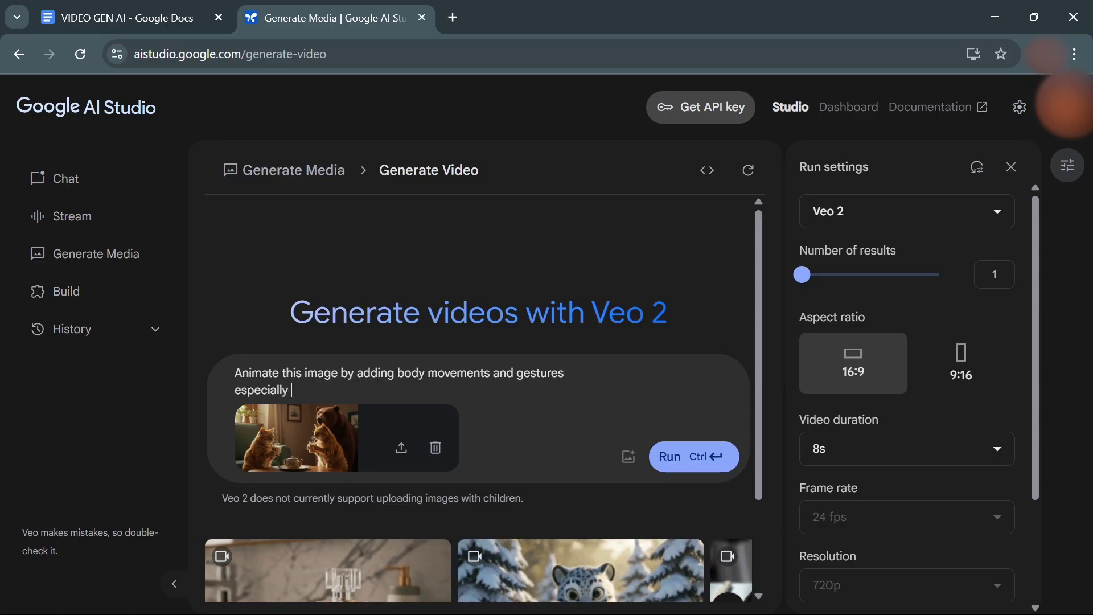
pyautogui.write('mouth')
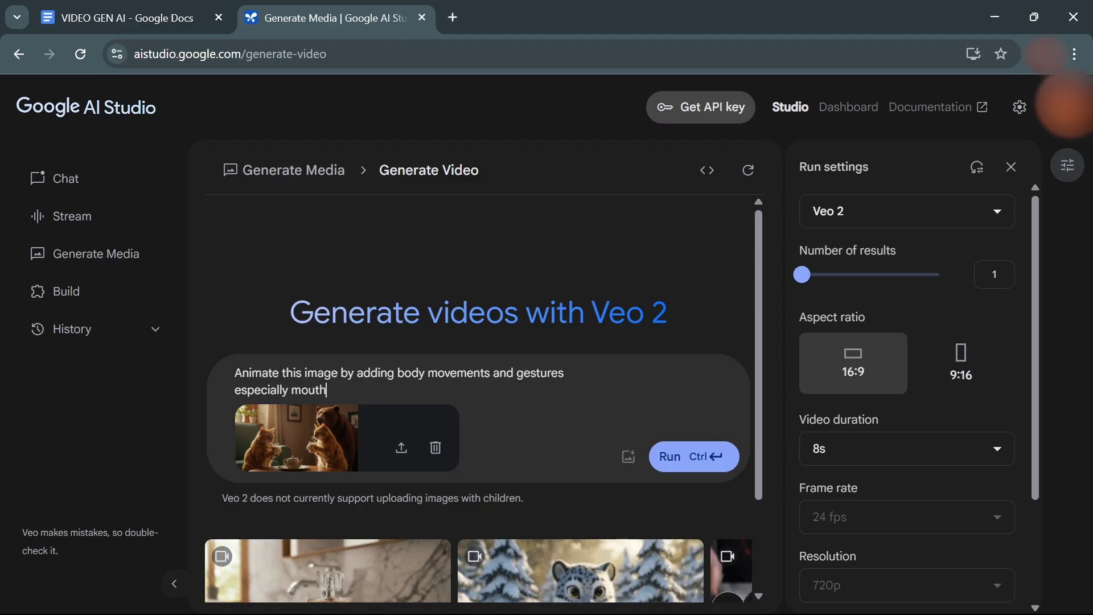
pyautogui.press('BackSpace')
pyautogui.press('BackSpace')
pyautogui.press('BackSpace')
pyautogui.press('BackSpace')
pyautogui.press('BackSpace')
pyautogui.press('BackSpace')
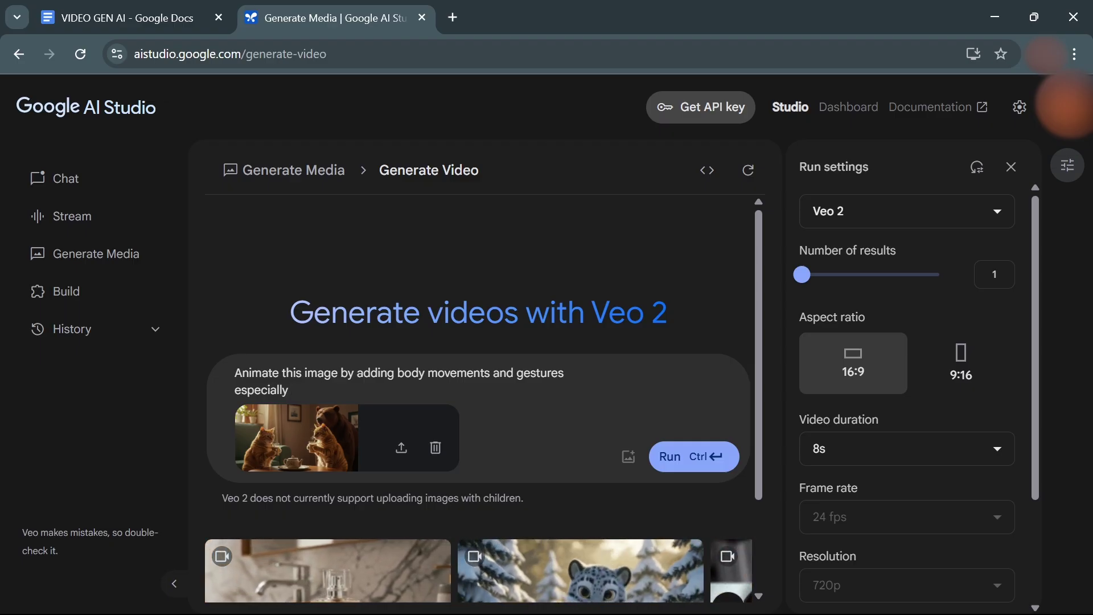
pyautogui.write('lips m')
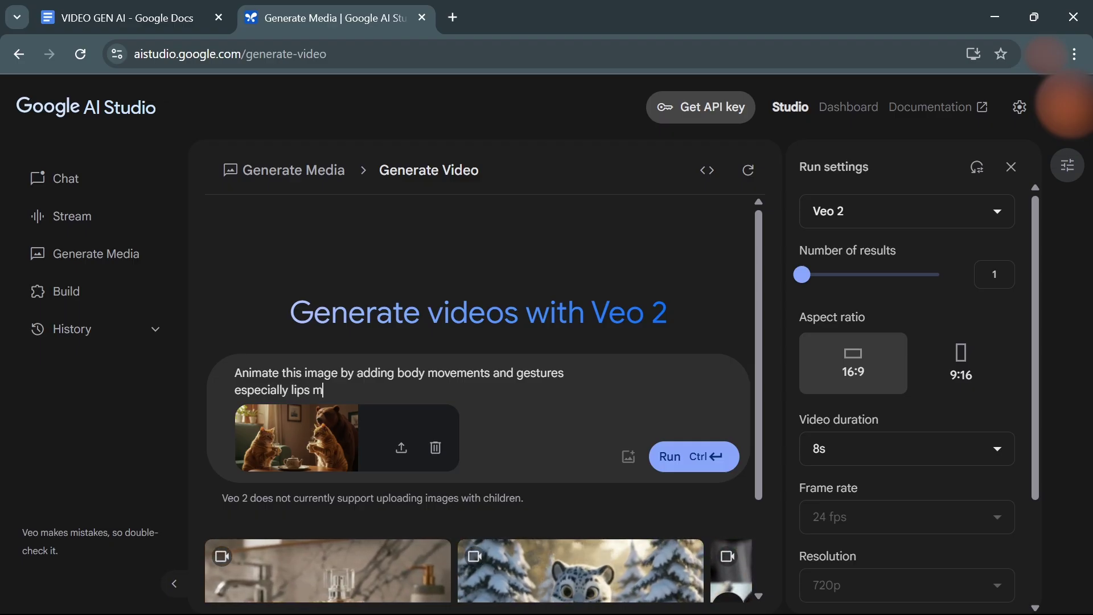
pyautogui.write('ovements')
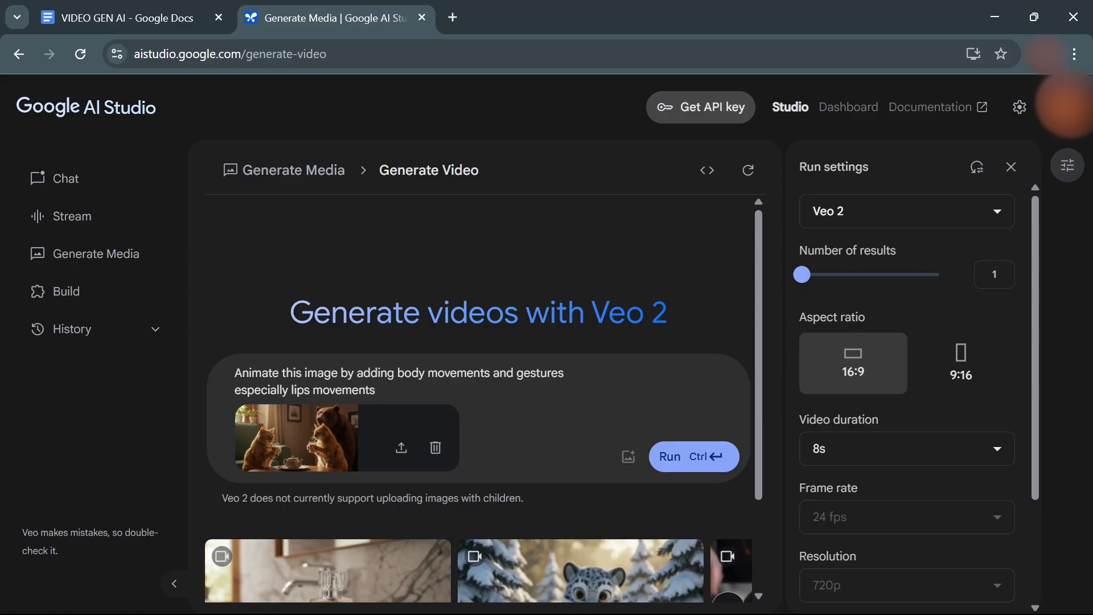
pyautogui.click(680, 454)
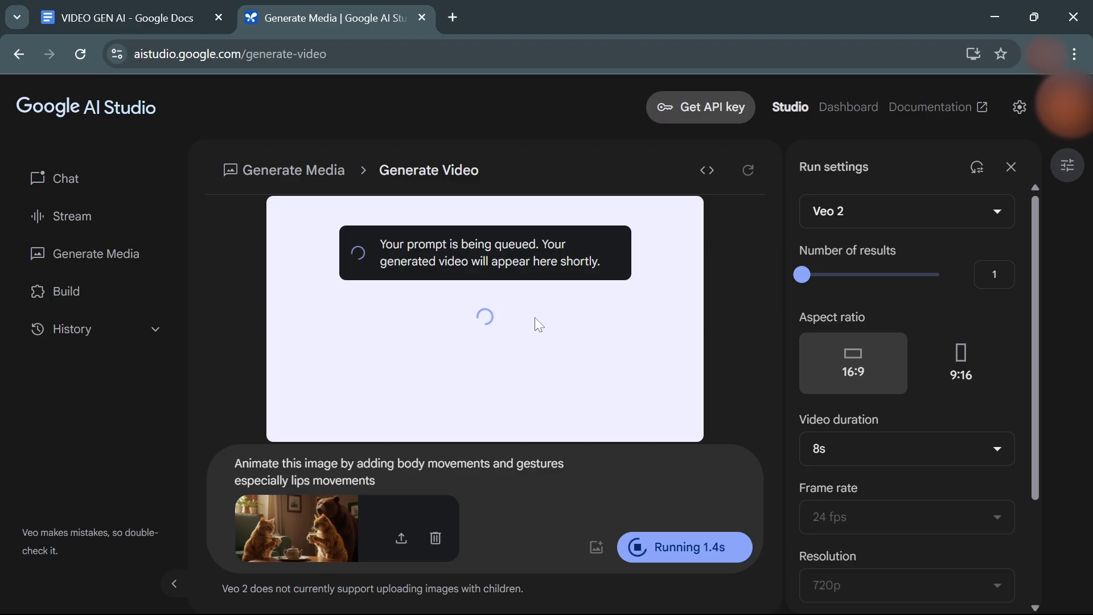